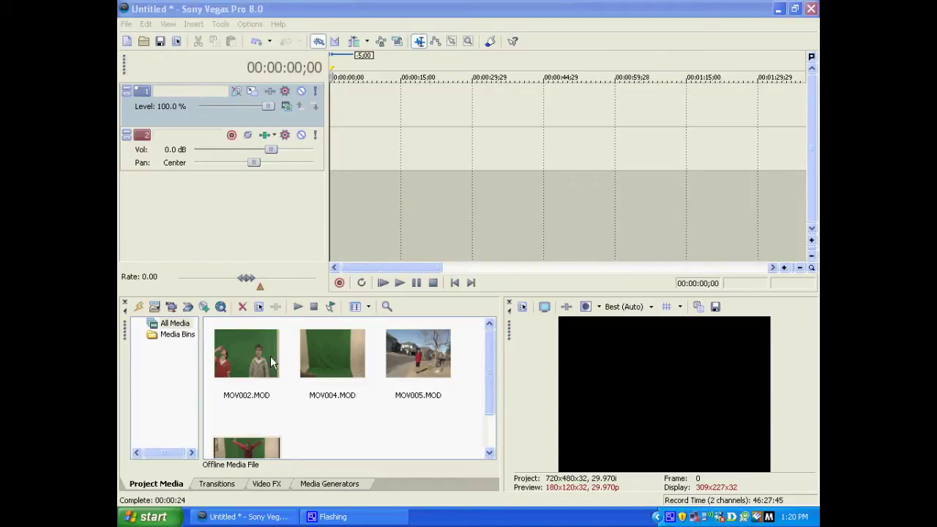
Step: Place real.jpg on the first video track at the start of the project timeline
drag(257, 449, 334, 106)
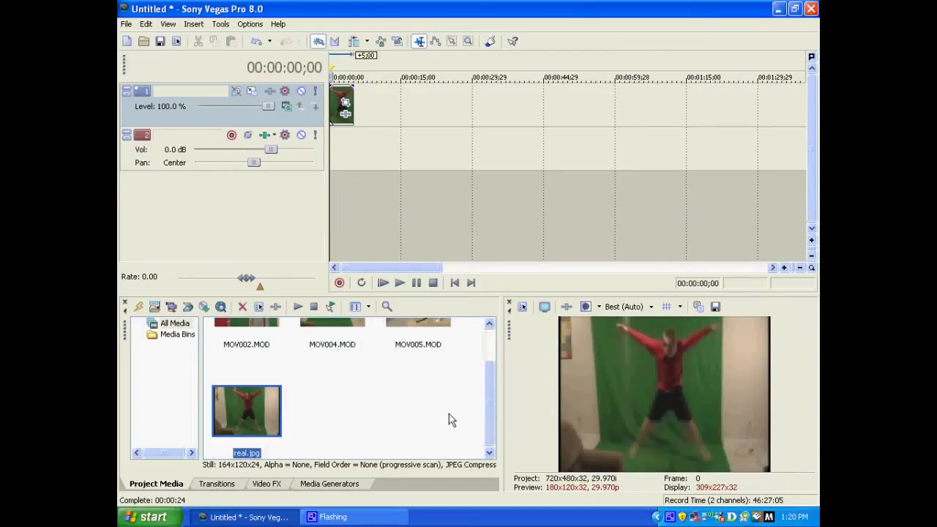
drag(487, 413, 486, 371)
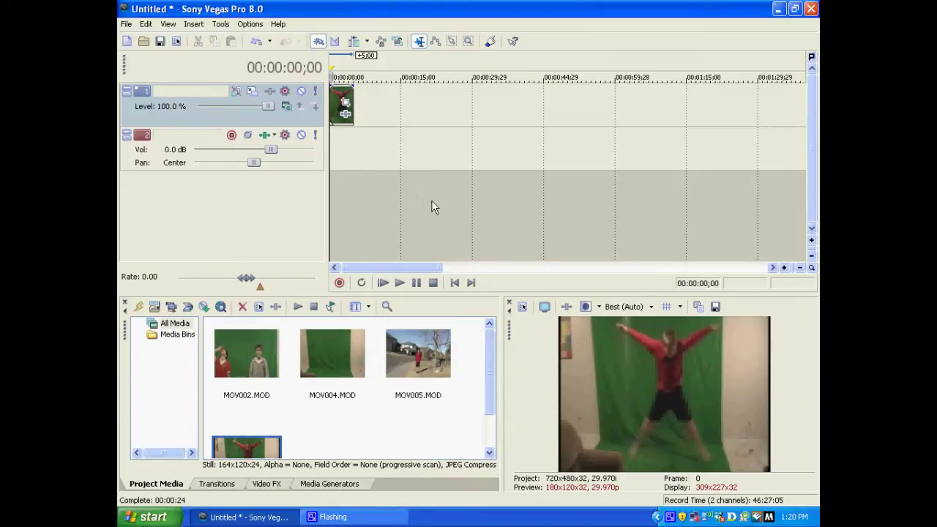
click(415, 42)
click(335, 99)
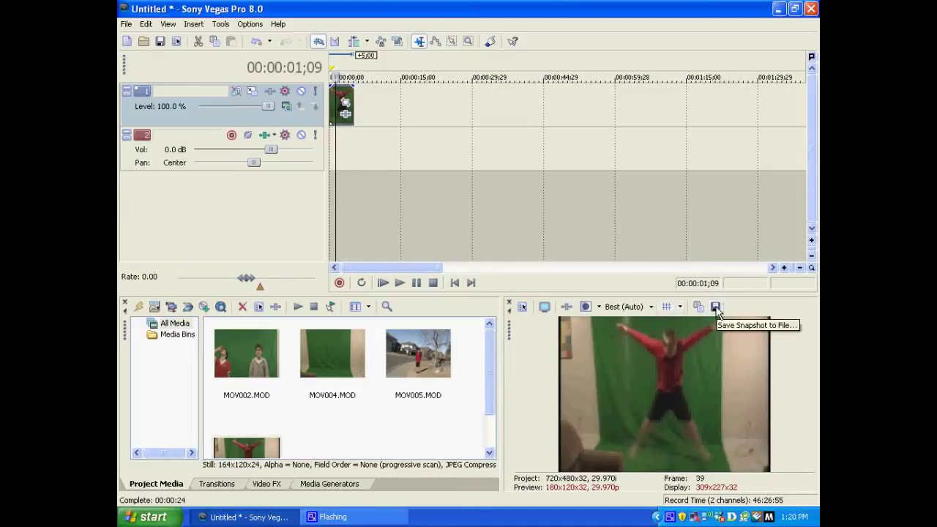
Step: Open Event Pan/Crop for the real.jpg clip and enable its mask
click(346, 104)
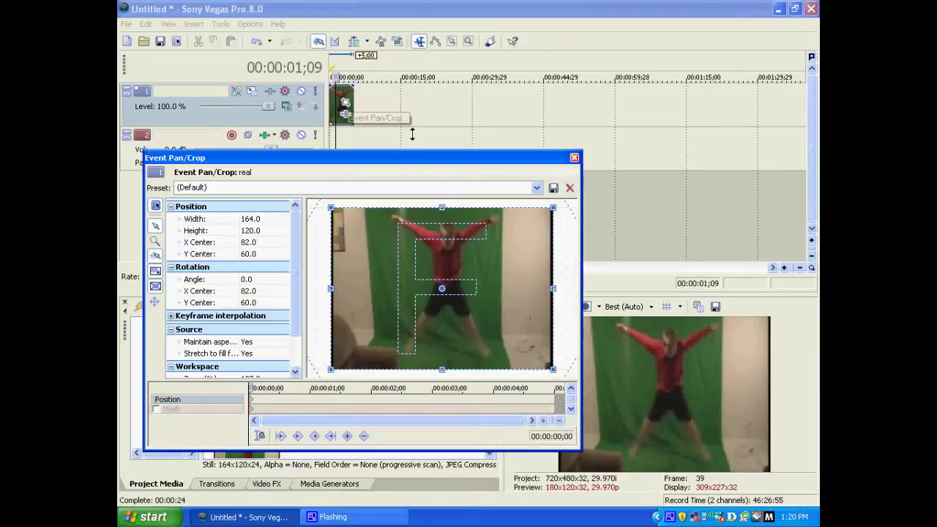
click(156, 410)
scroll(410, 361, up, 2)
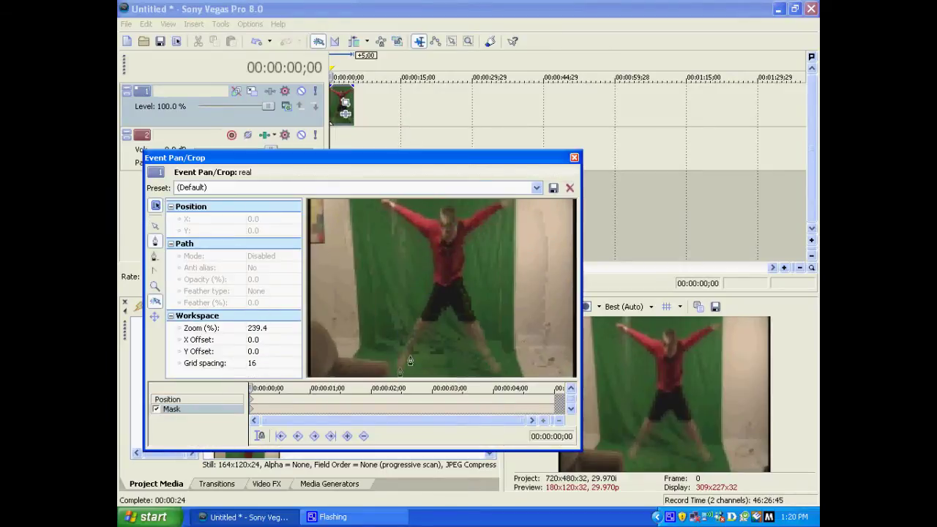
scroll(409, 360, down, 1)
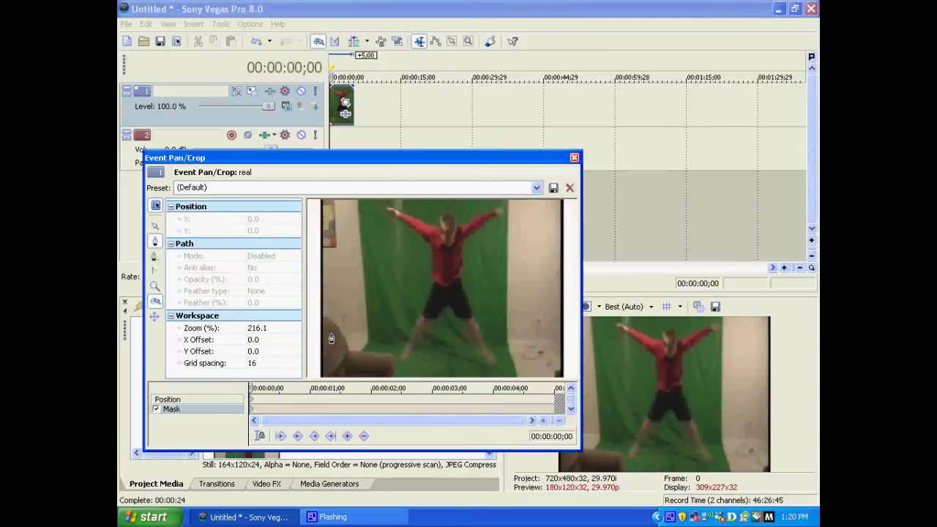
Step: Start a mask path at the foot nearer the couch and trace the inner edges of both legs to the other foot
click(401, 356)
drag(402, 361, 439, 320)
click(443, 307)
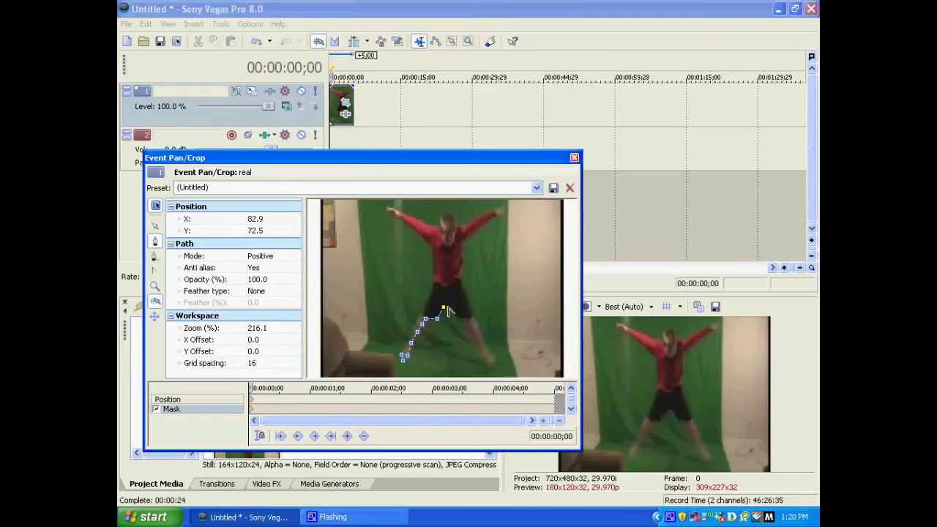
click(451, 308)
click(455, 316)
click(462, 317)
click(466, 318)
click(470, 328)
click(471, 335)
click(482, 354)
click(484, 358)
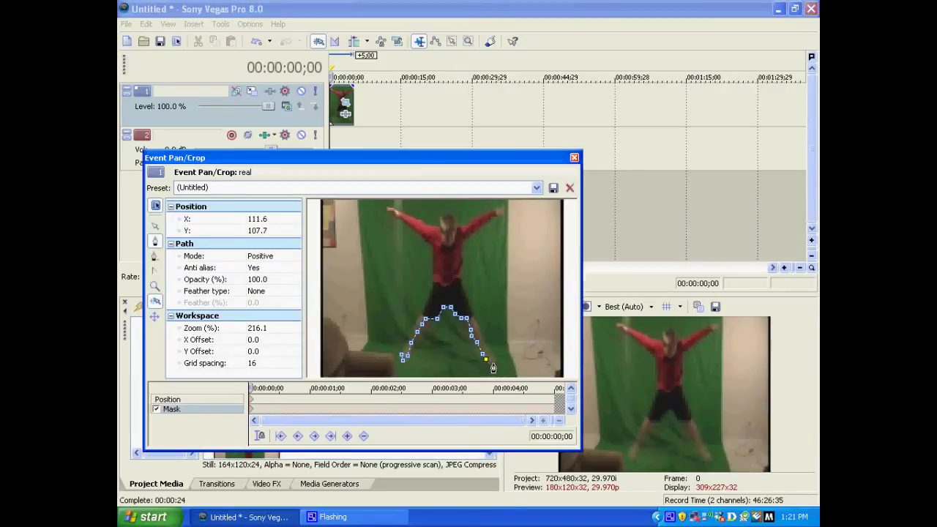
click(488, 361)
Step: Continue the mask around the second foot and up the outer leg and torso to the armpit
drag(494, 361, 473, 315)
click(465, 295)
click(462, 282)
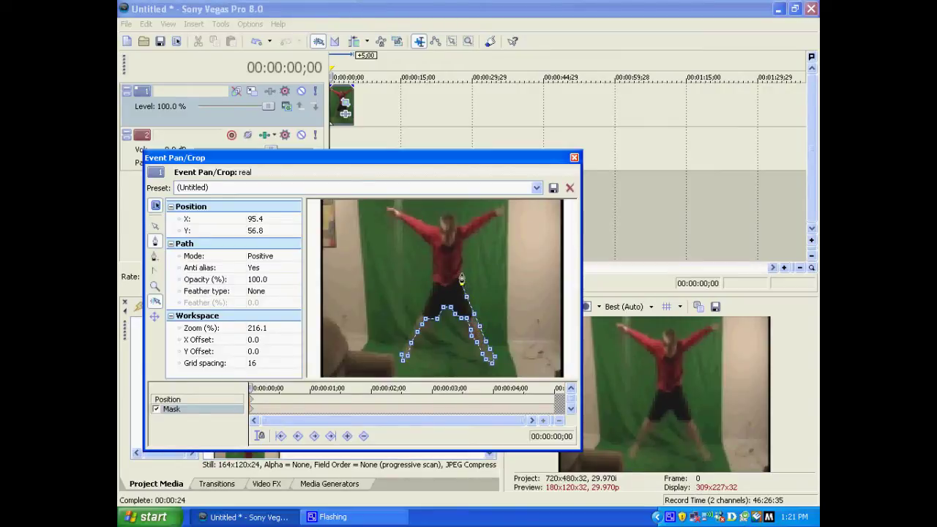
click(462, 271)
click(461, 258)
click(461, 248)
click(463, 238)
Step: Trace the mask along the underside of the raised arm, around the hand and back to the shoulder
click(474, 234)
click(484, 220)
click(497, 216)
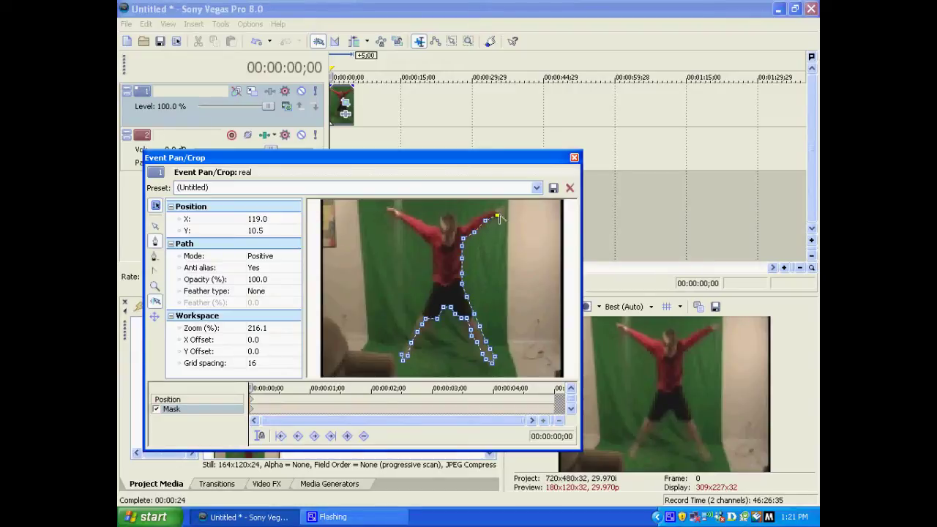
click(502, 211)
click(494, 207)
click(486, 217)
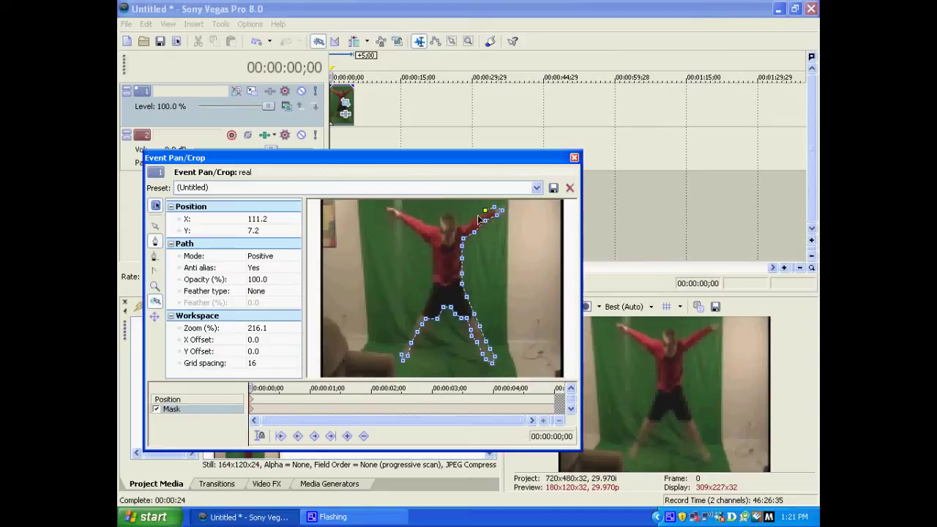
click(478, 217)
click(463, 223)
Step: Extend the mask path from the shoulder over the top of the person's head
click(458, 229)
click(454, 217)
click(447, 216)
click(442, 217)
click(442, 221)
Step: Trace the mask around the other raised arm, out to the hand and back along its underside
click(420, 222)
click(414, 216)
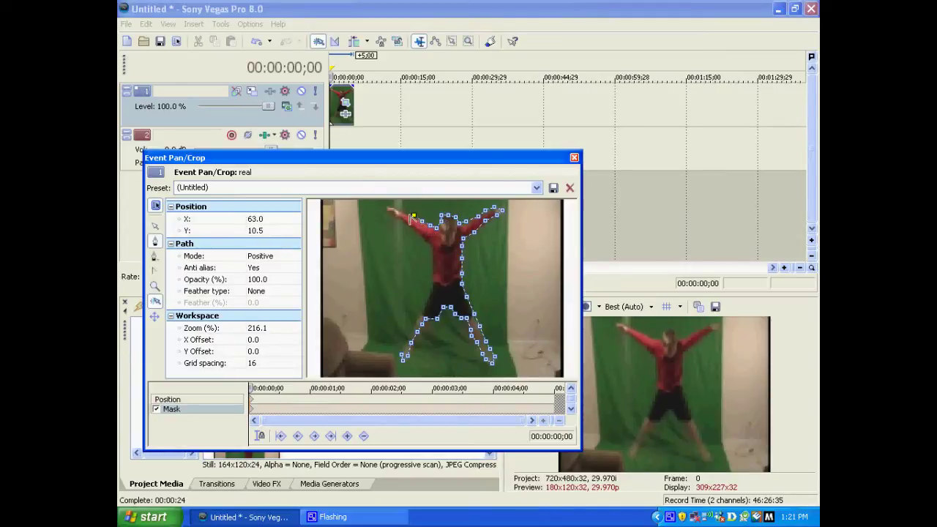
click(409, 215)
click(399, 212)
click(393, 210)
click(387, 210)
click(394, 214)
click(402, 221)
click(407, 223)
click(415, 231)
click(425, 242)
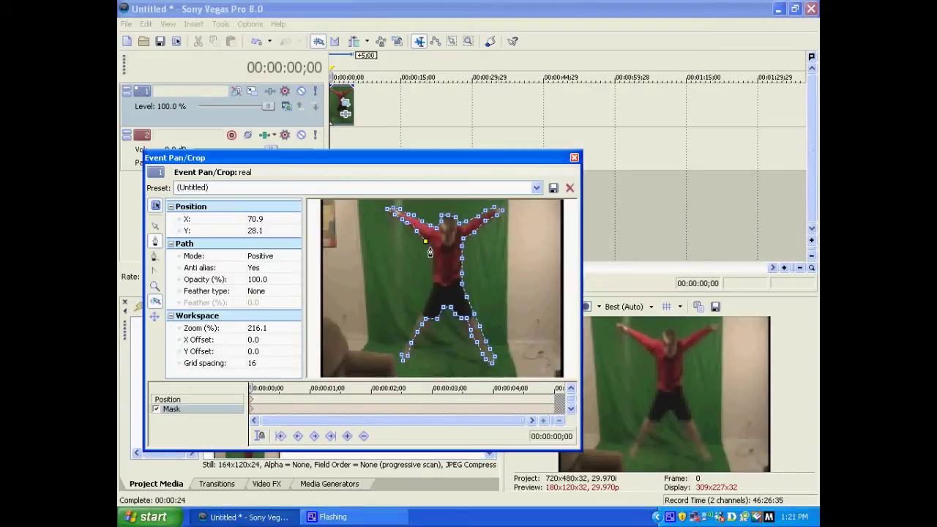
Step: Trace the remaining torso and outer leg, close the mask at its starting point, and close Event Pan/Crop
click(431, 247)
click(432, 267)
click(432, 285)
click(427, 301)
click(417, 319)
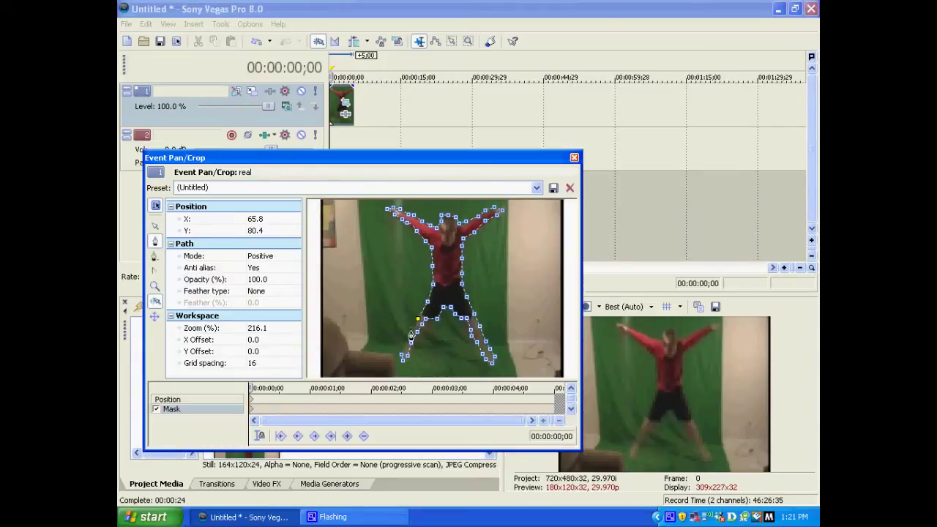
click(402, 356)
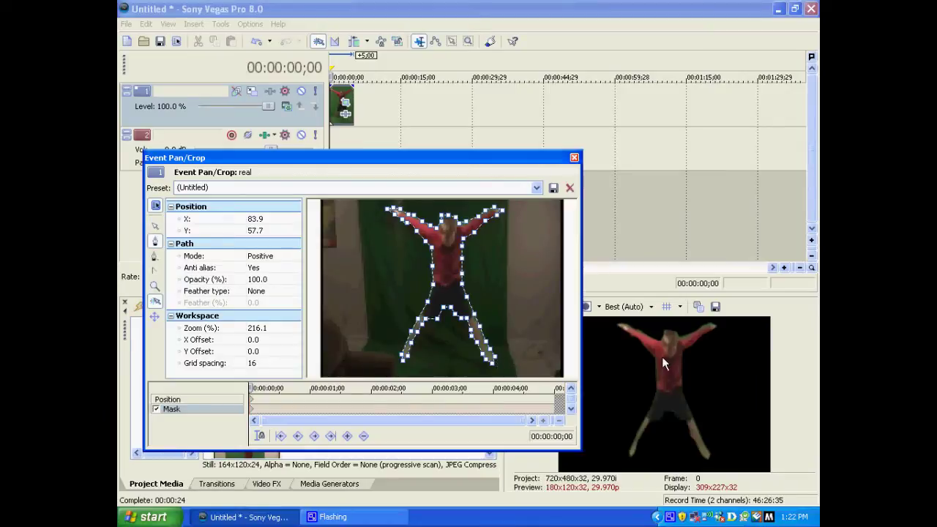
click(574, 158)
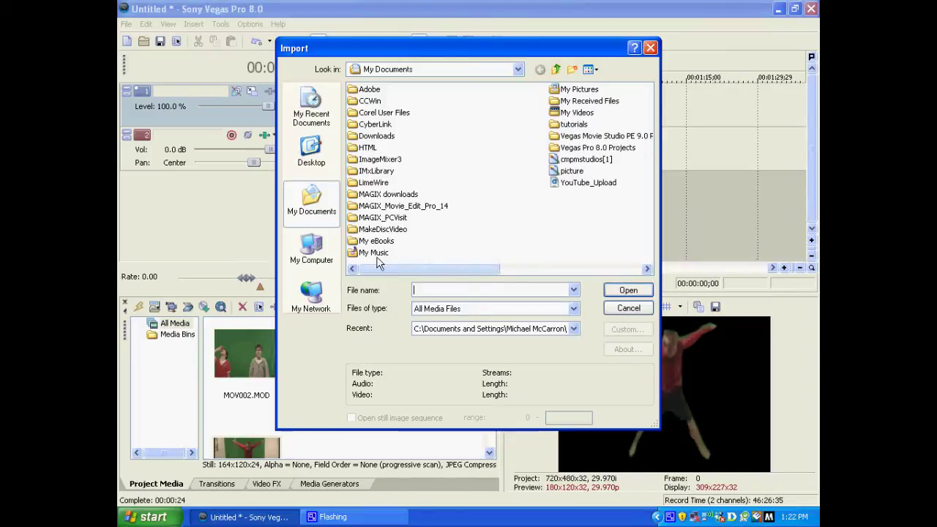
Step: Import images (42) from the Downloads folder into the project media
double_click(381, 139)
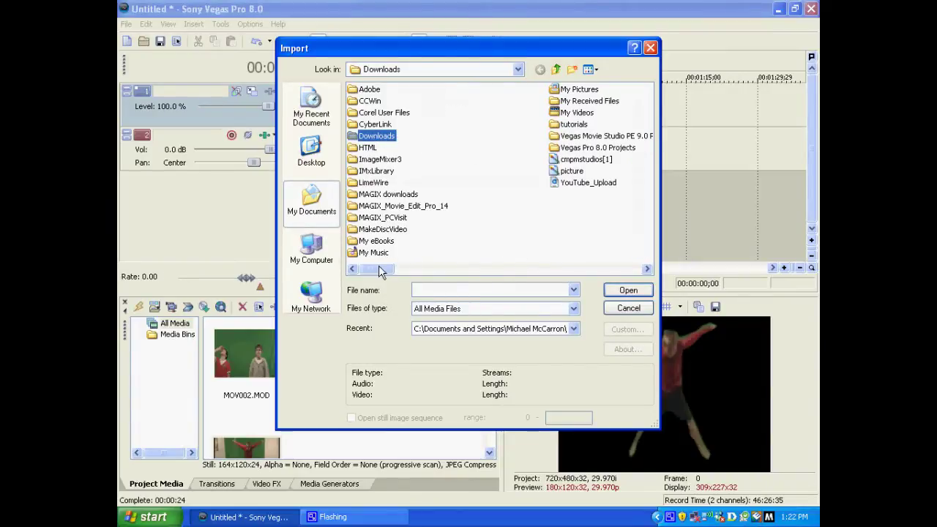
drag(379, 270, 515, 265)
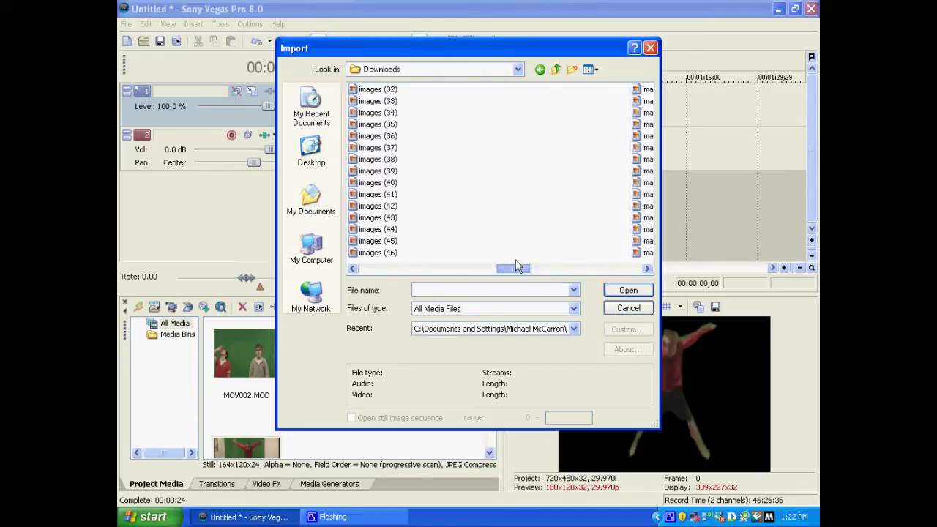
click(395, 208)
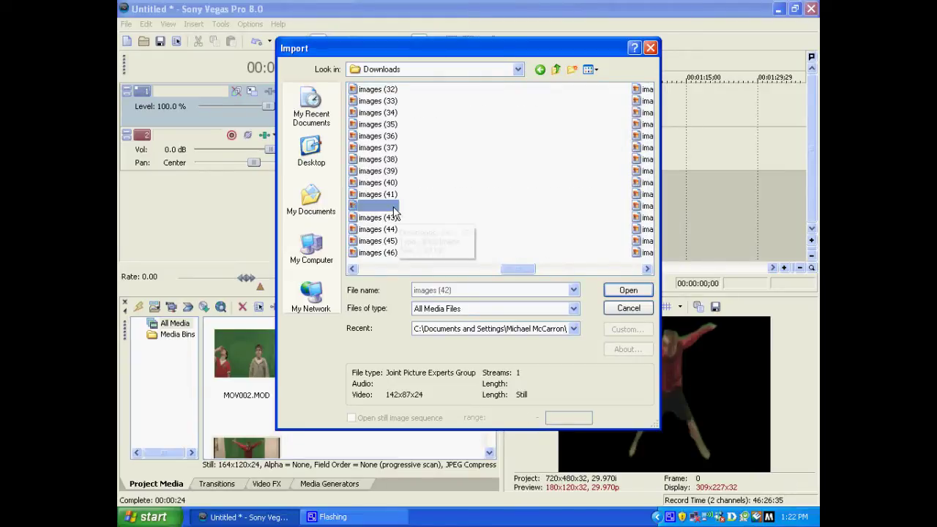
click(628, 290)
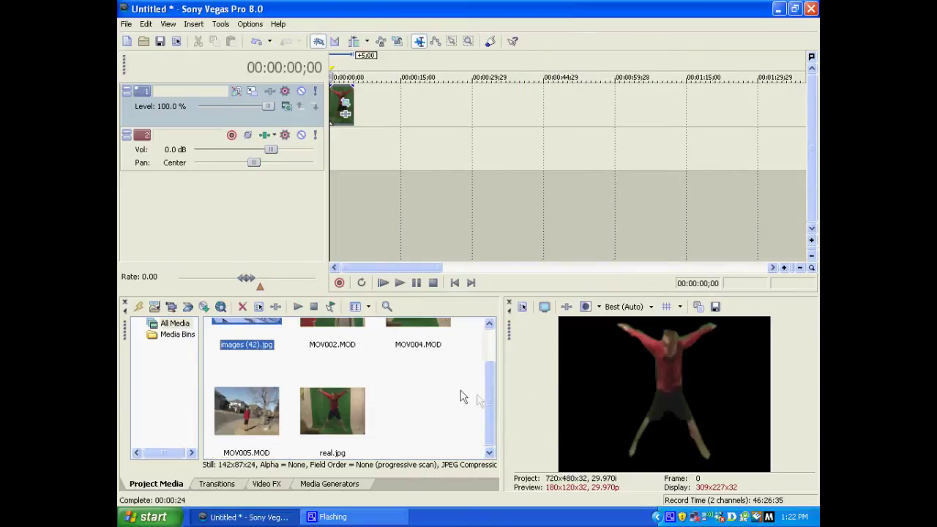
drag(488, 394, 488, 363)
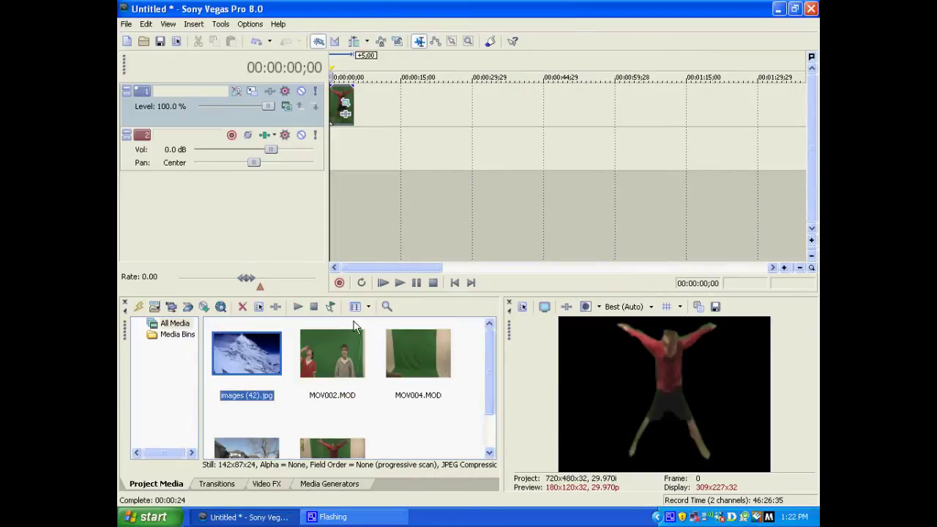
Step: Import images (44) from the Downloads folder into the project media
click(154, 307)
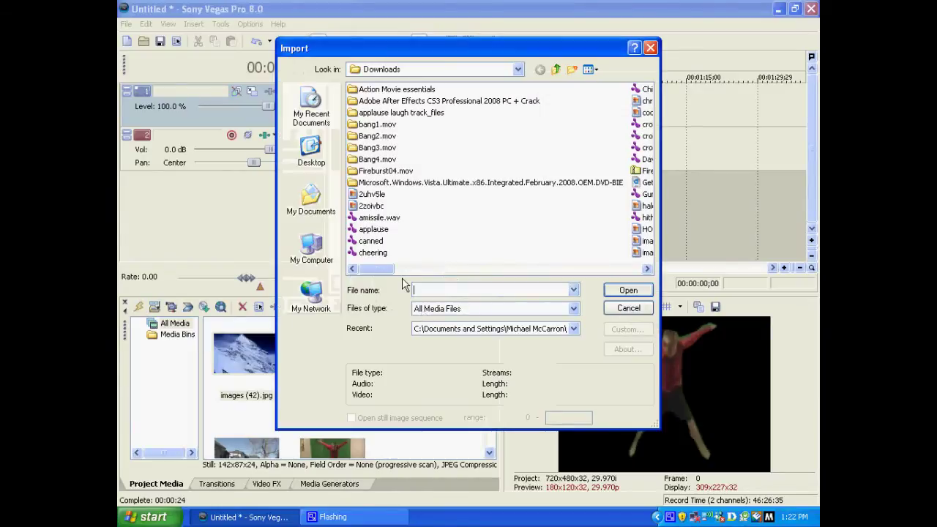
drag(384, 269, 517, 269)
click(517, 269)
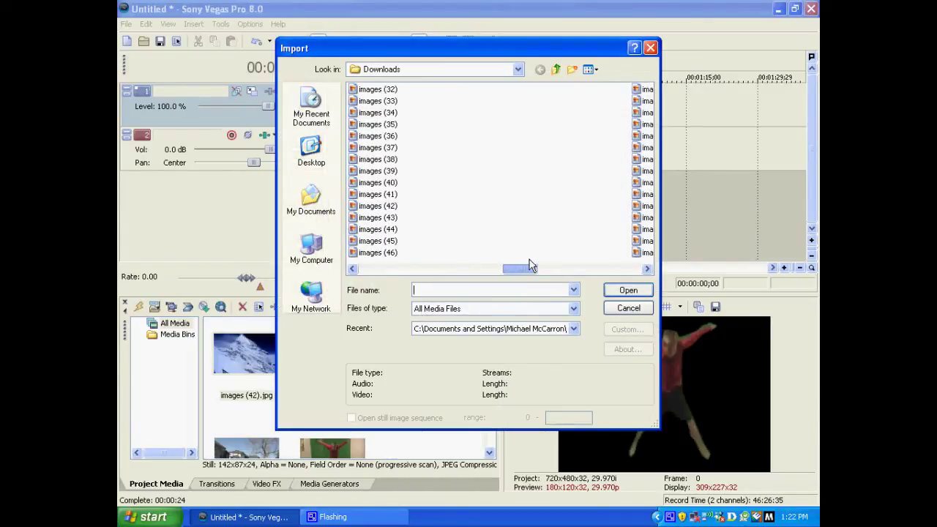
click(389, 230)
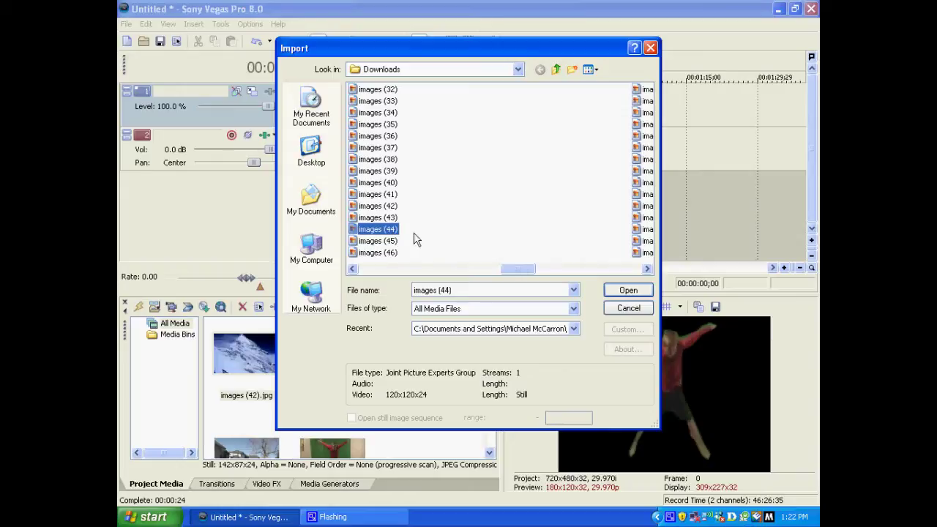
click(625, 291)
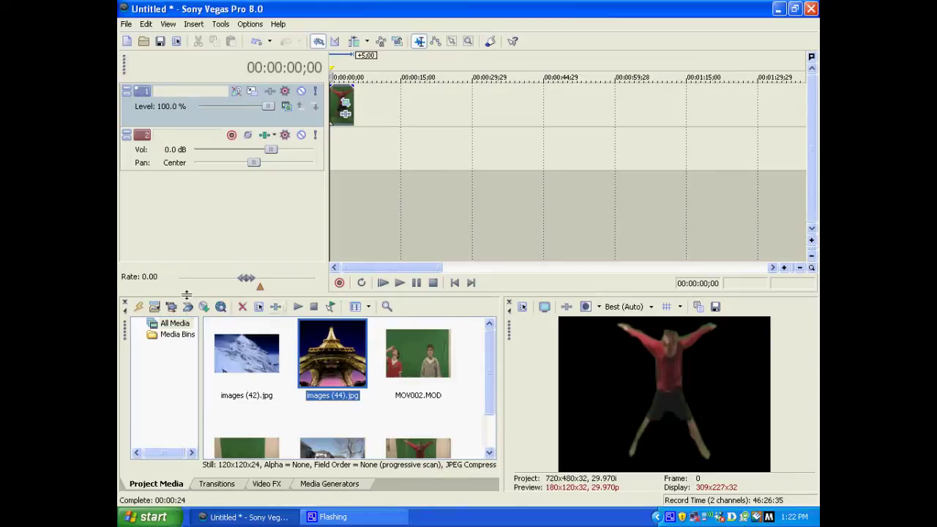
Step: Import the range images (43) through images (48) from the Downloads folder together
click(156, 308)
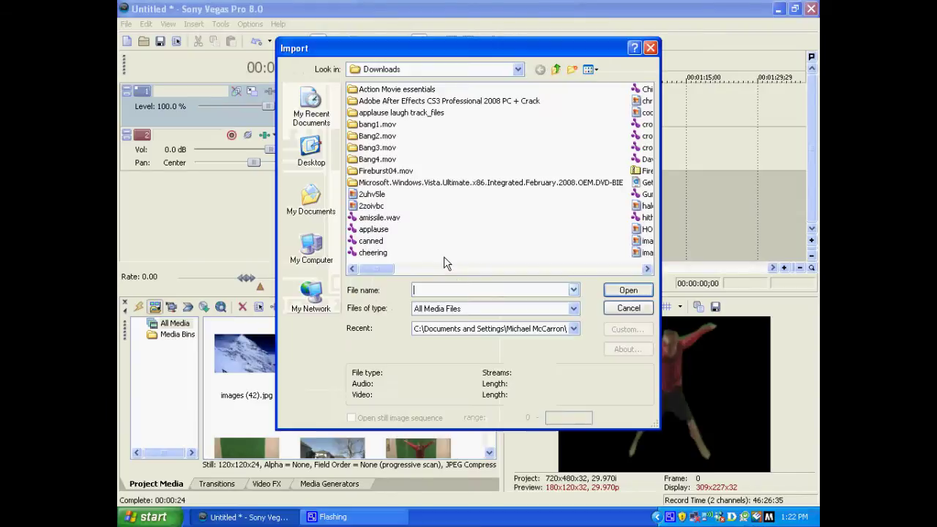
scroll(483, 259, right, 3)
scroll(483, 259, right, 3)
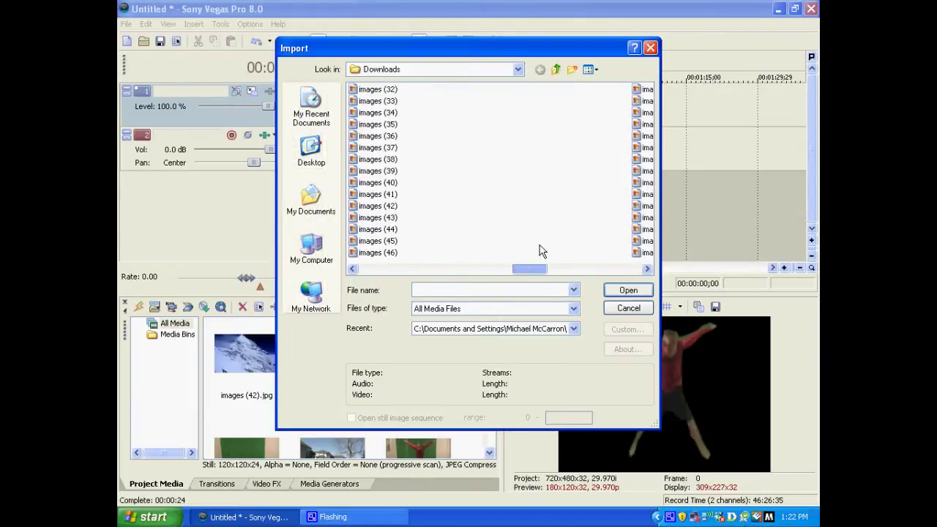
click(390, 218)
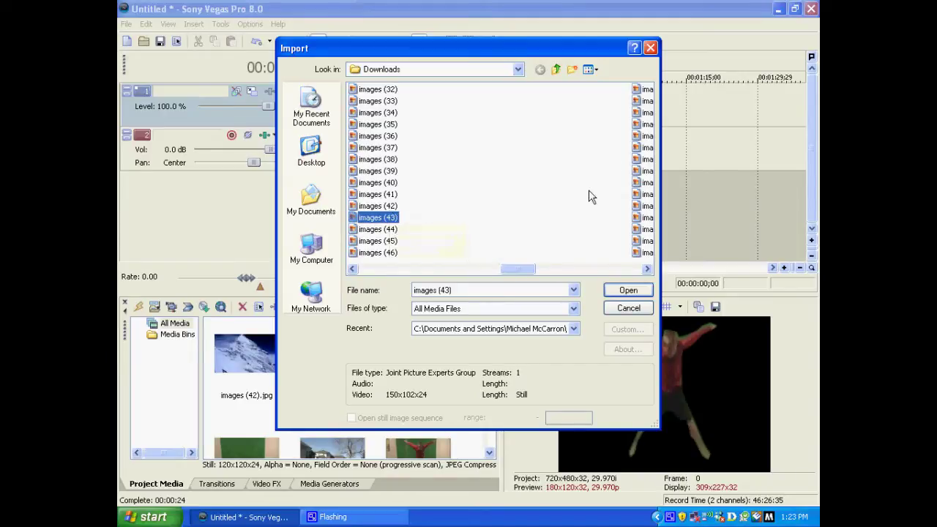
drag(517, 270, 544, 268)
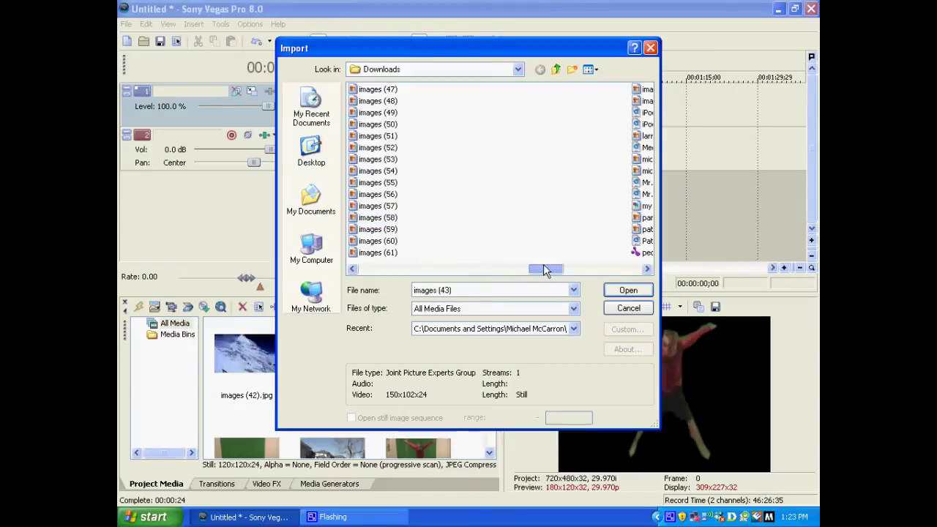
shift+click(381, 102)
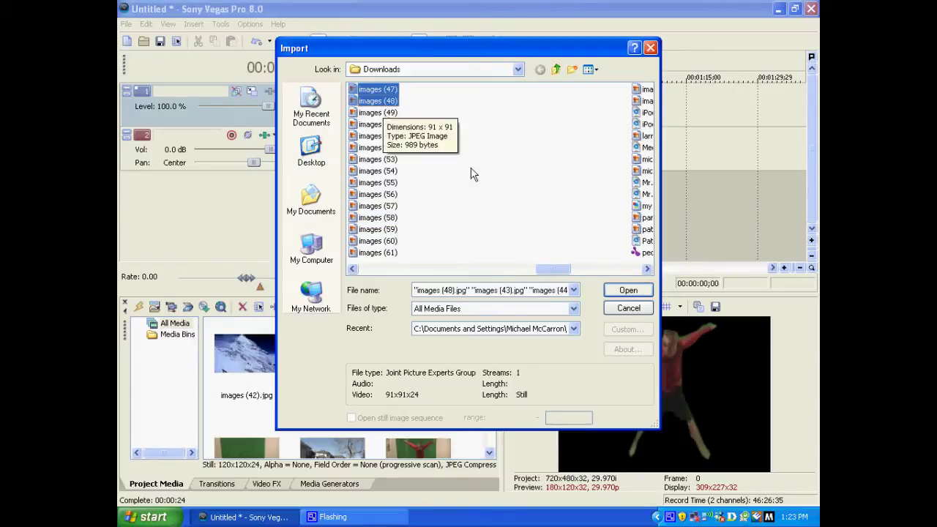
click(627, 290)
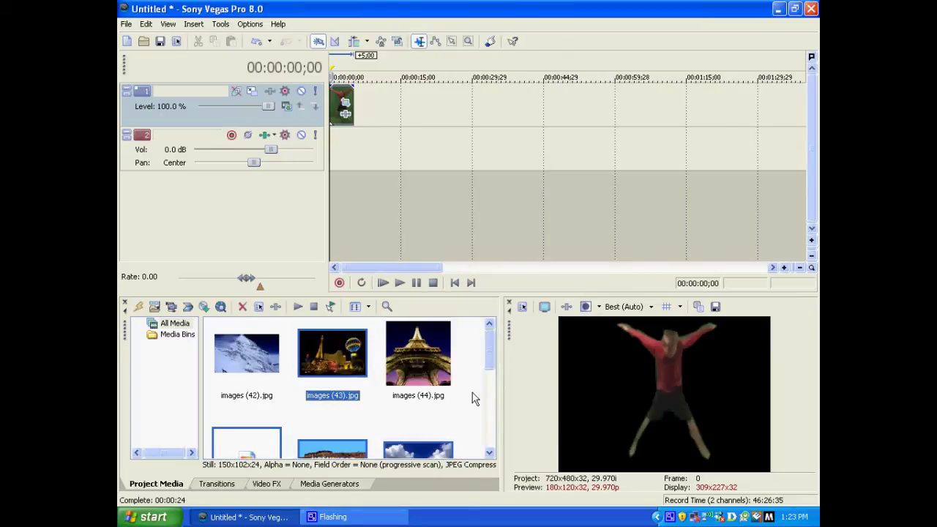
Step: Place the cloud picture images (47).jpg at the timeline start on a new video track below, and select the empty audio track
drag(493, 355, 492, 360)
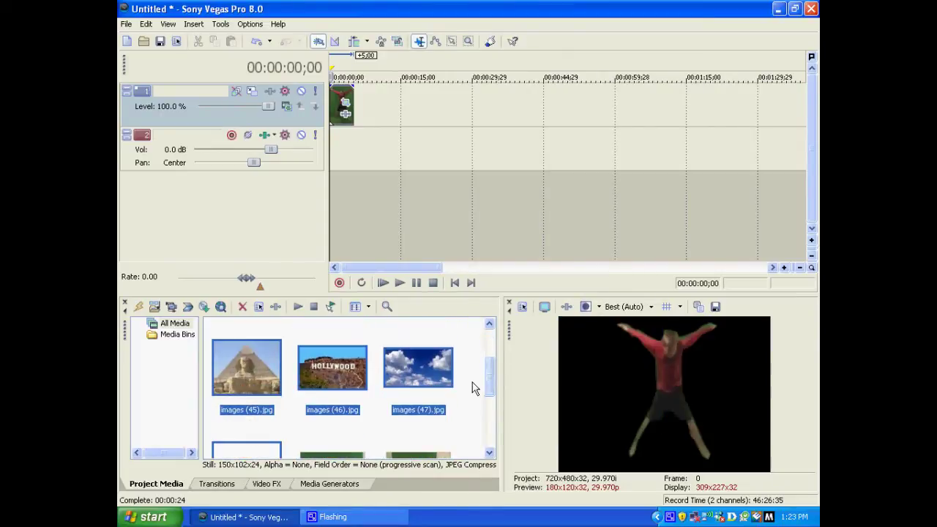
click(472, 382)
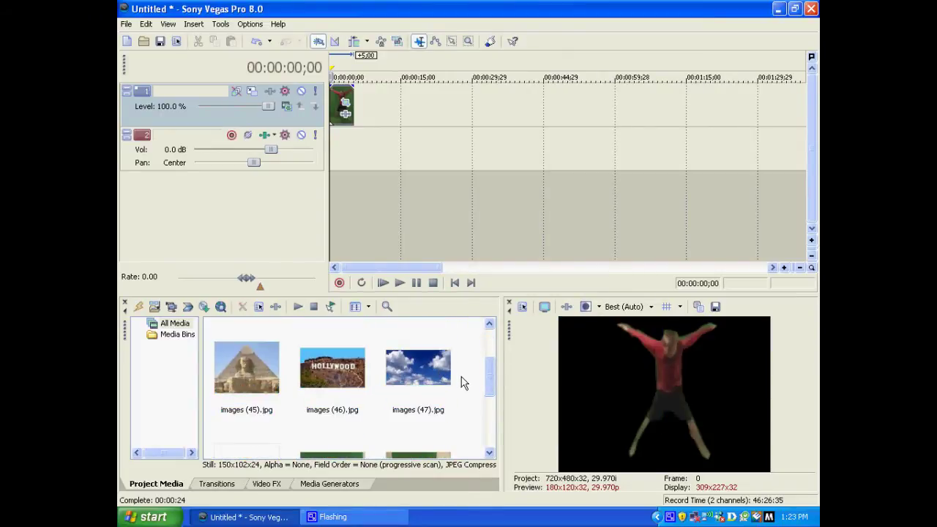
drag(427, 366, 338, 187)
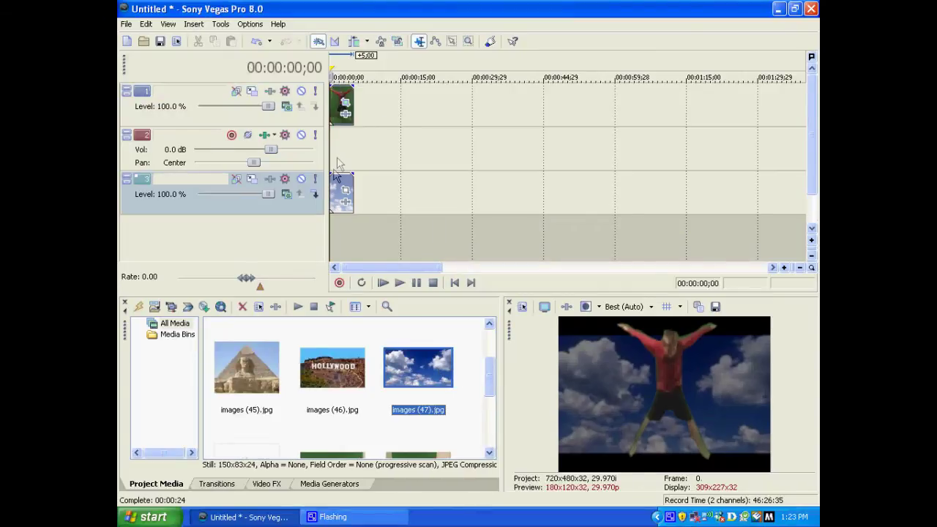
click(306, 161)
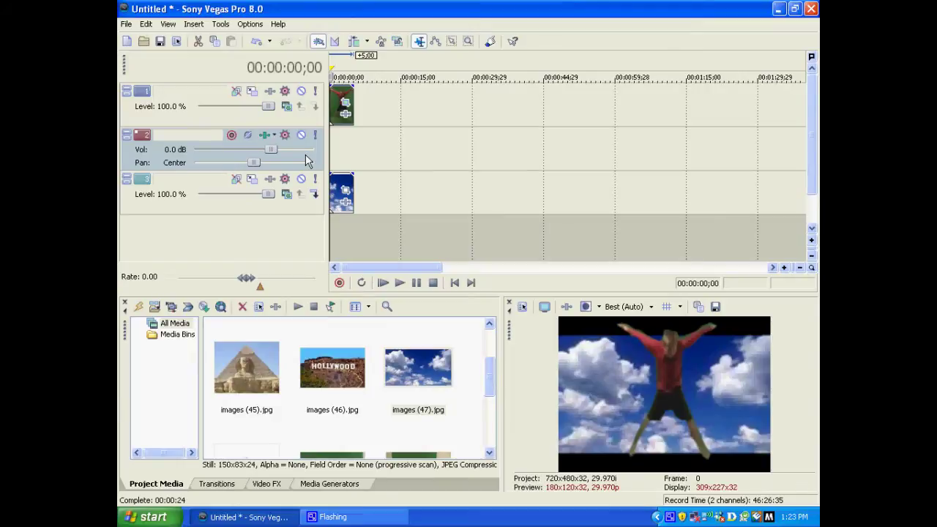
Step: Delete the selected empty audio track and crop the cloud picture to the 16:9 Widescreen TV aspect ratio
key(Delete)
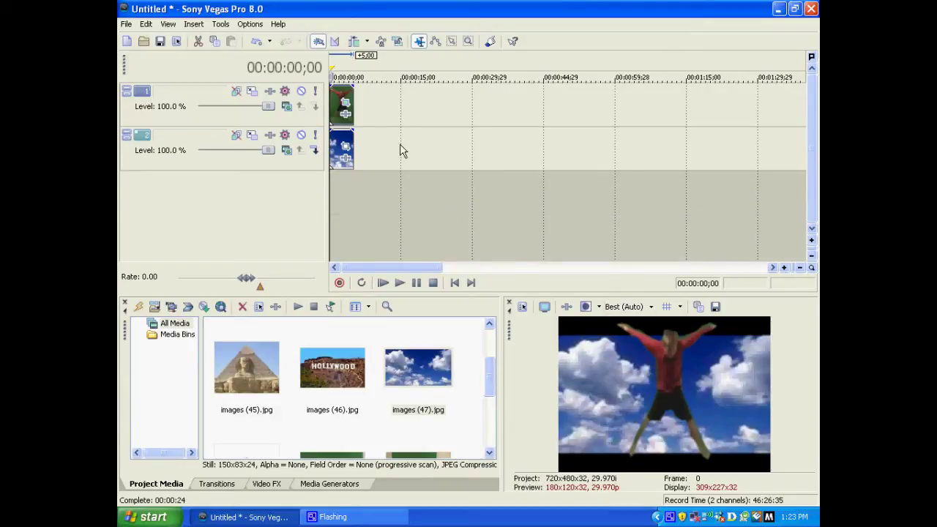
click(347, 148)
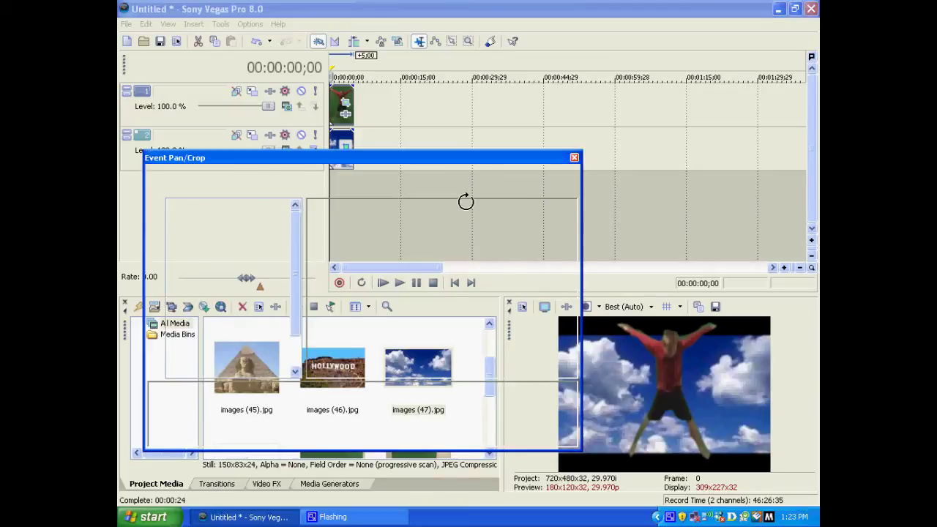
click(536, 189)
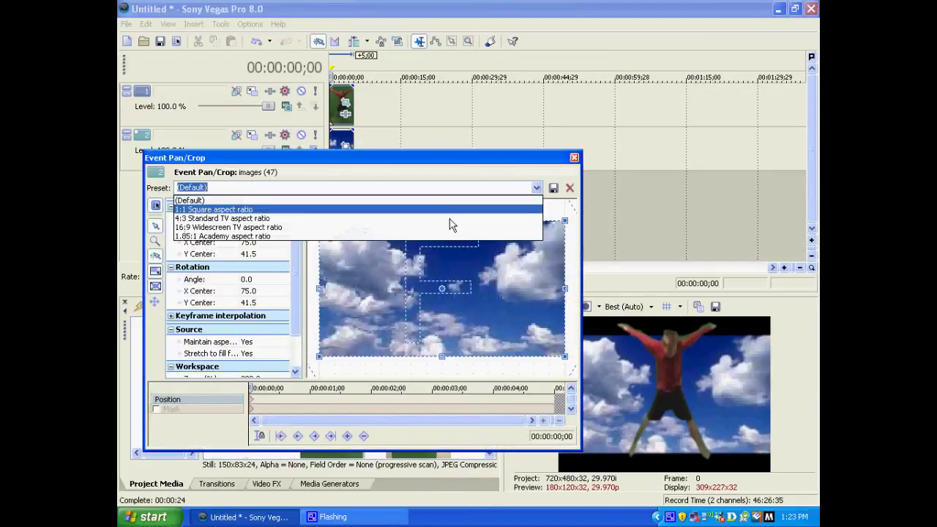
click(444, 228)
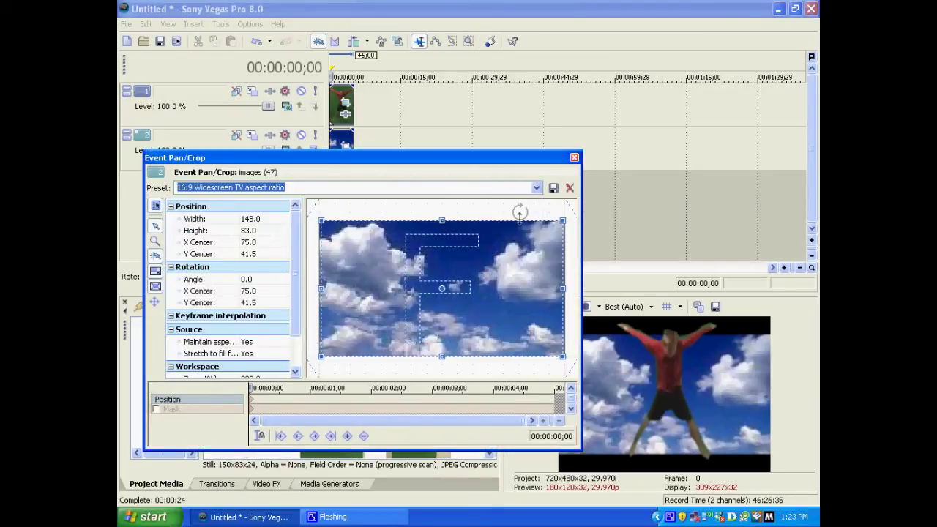
click(574, 158)
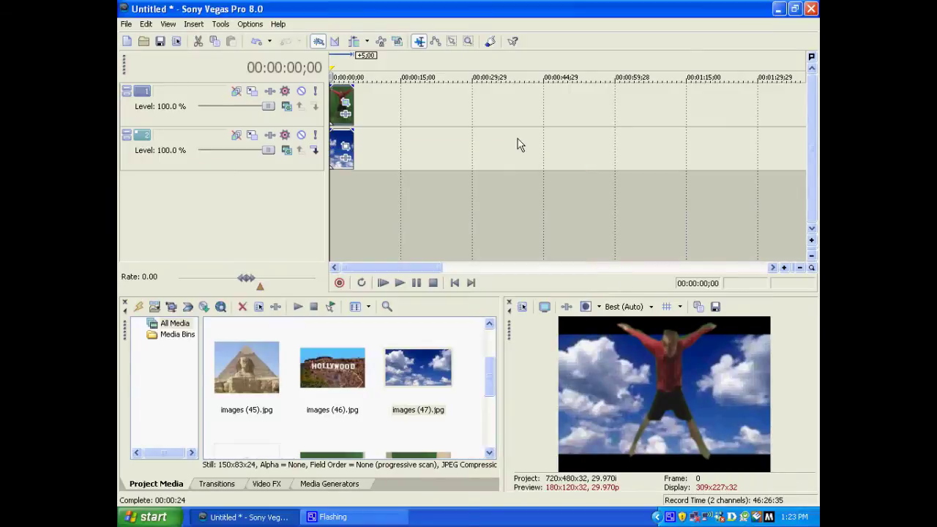
Step: Try the 16:9 Widescreen TV aspect ratio on the person photo's Pan/Crop position, and restore its (Default) preset
click(345, 104)
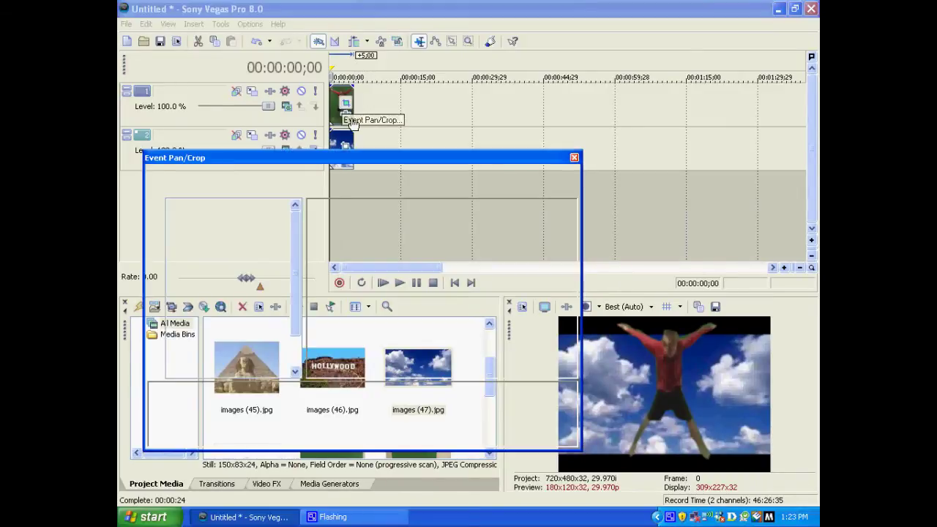
click(536, 188)
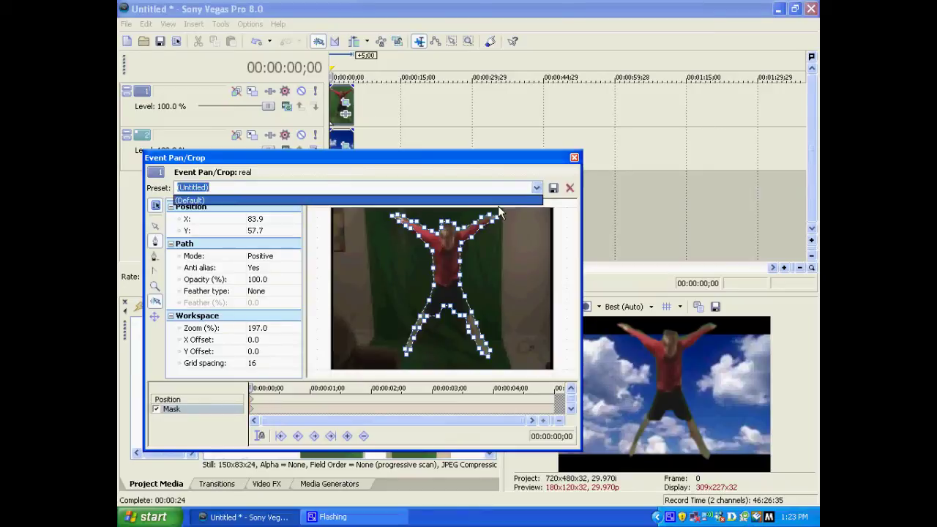
click(551, 206)
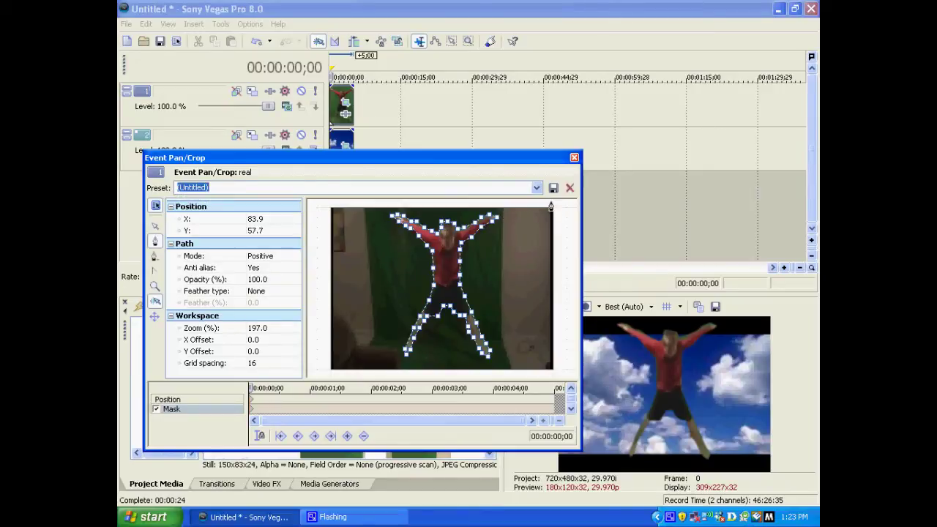
click(216, 399)
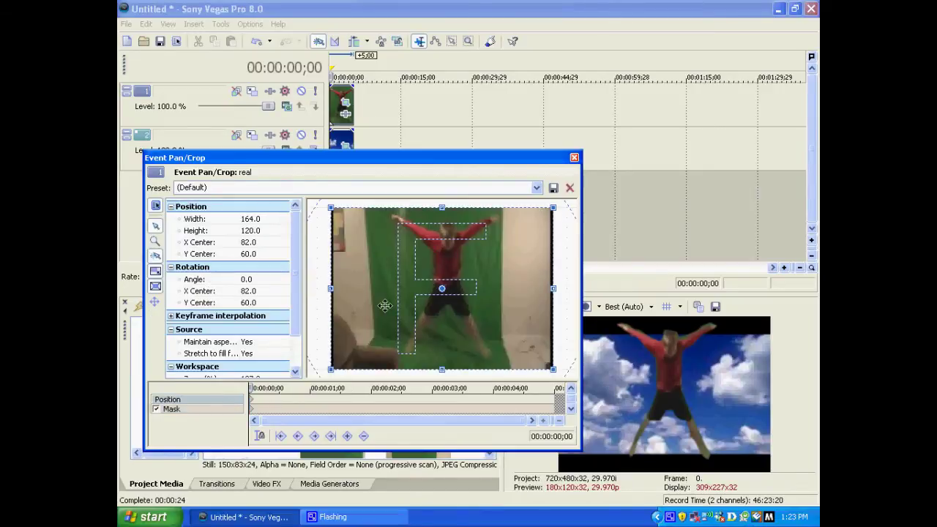
click(536, 188)
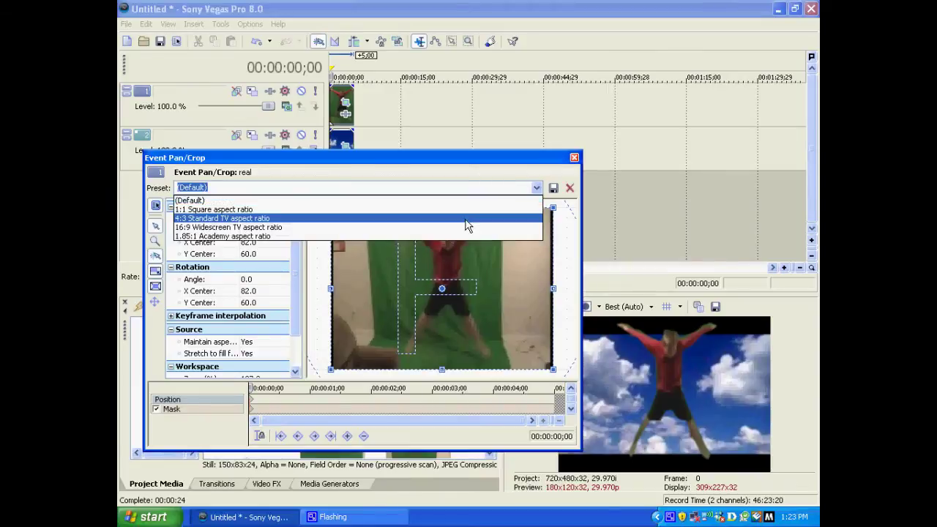
click(465, 226)
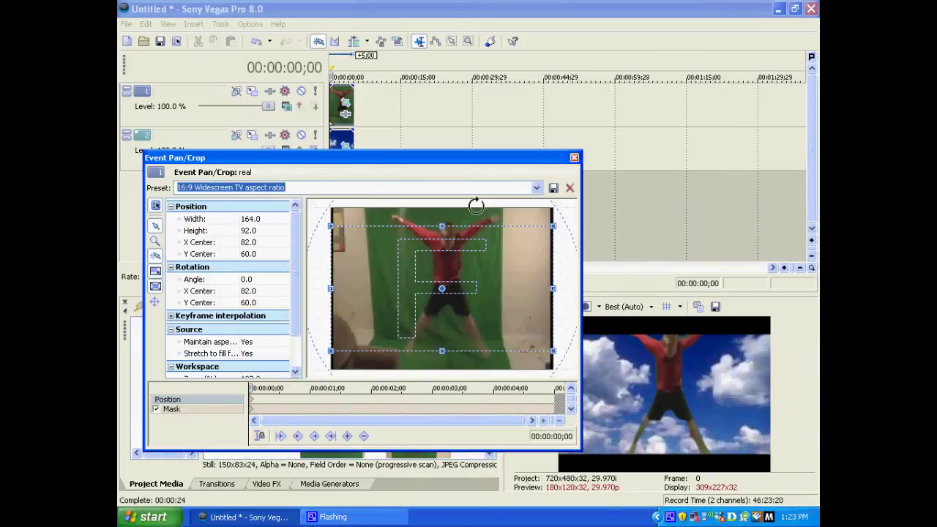
click(536, 189)
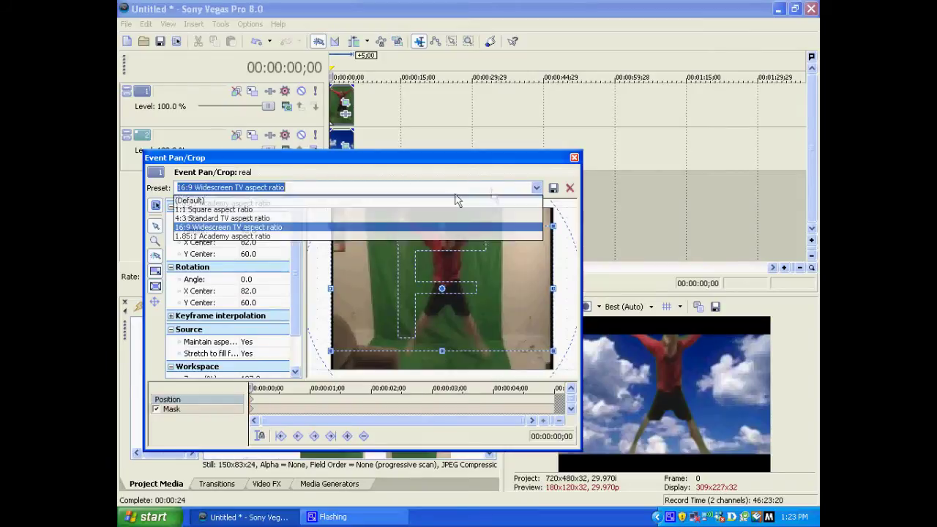
click(232, 200)
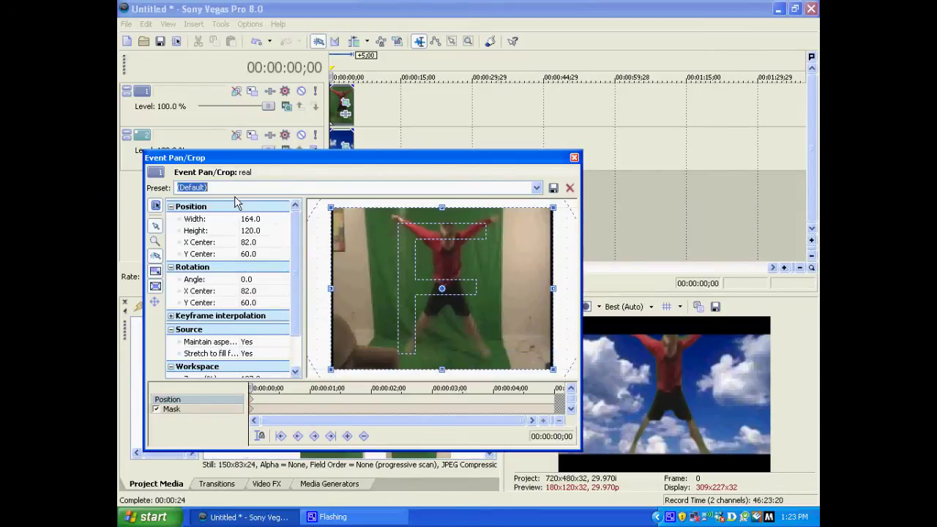
click(573, 158)
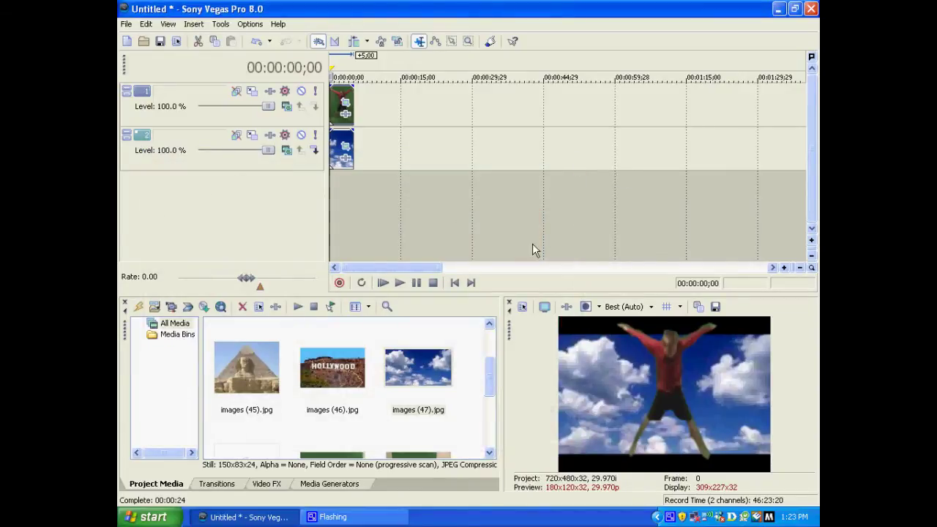
Step: Reapply the 16:9 Widescreen TV aspect ratio preset to the cloud picture's Pan/Crop
click(345, 147)
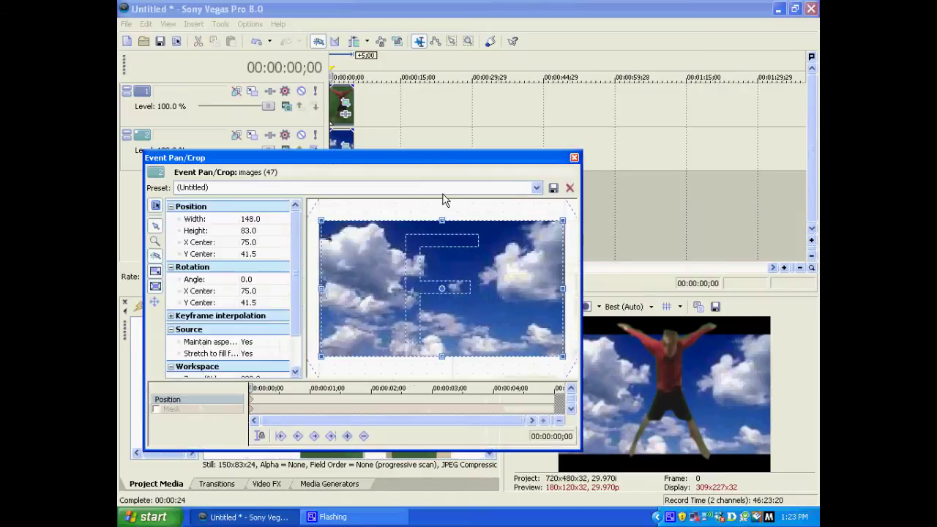
click(537, 188)
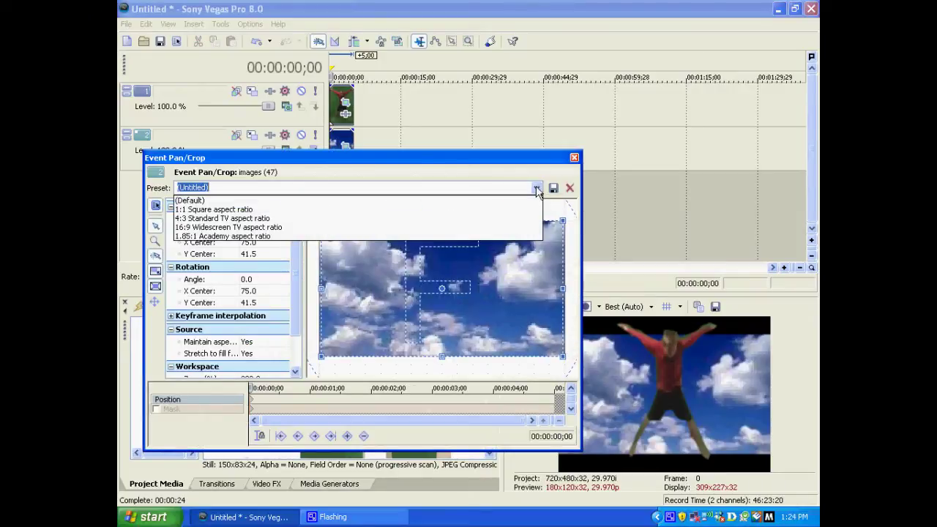
click(472, 230)
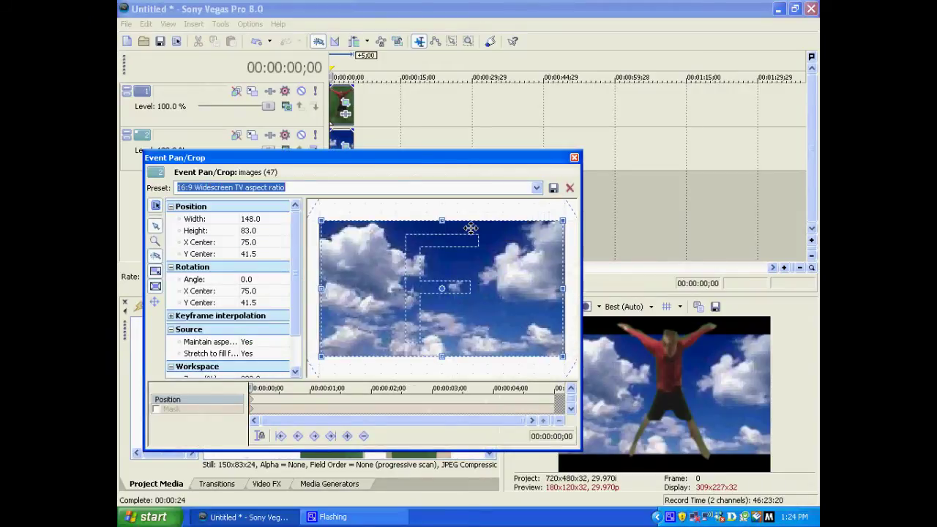
click(574, 159)
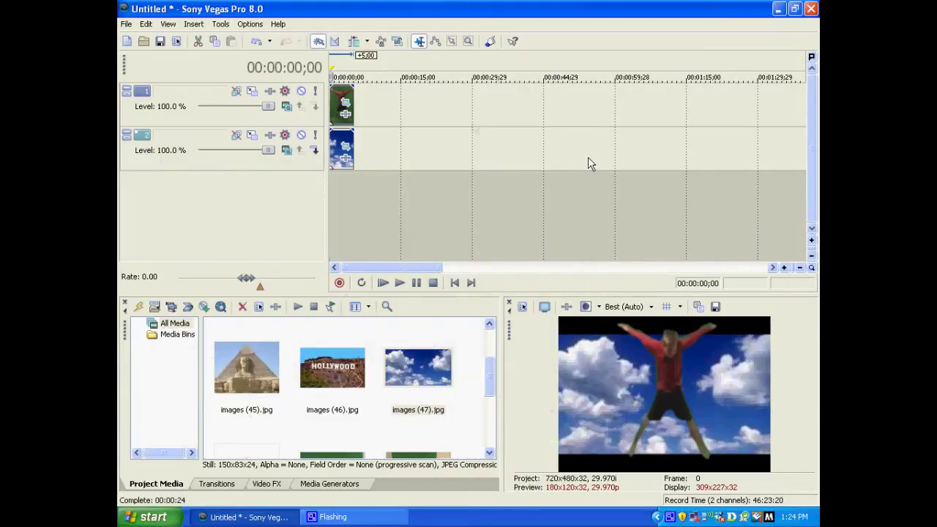
Step: Shrink the person at the event's start by enlarging the photo's Pan/Crop frame to about 1,312 by 960
click(344, 103)
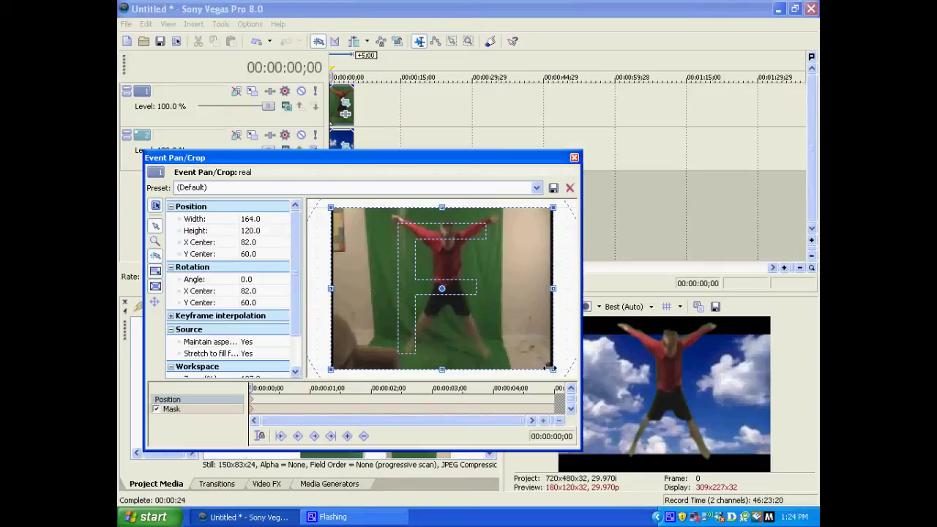
drag(551, 368, 684, 505)
scroll(473, 301, down, 5)
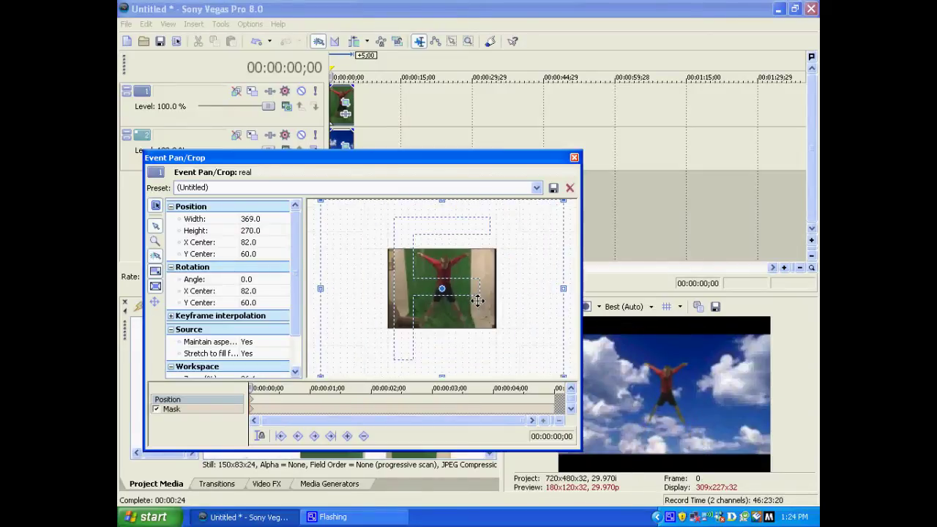
scroll(473, 301, down, 4)
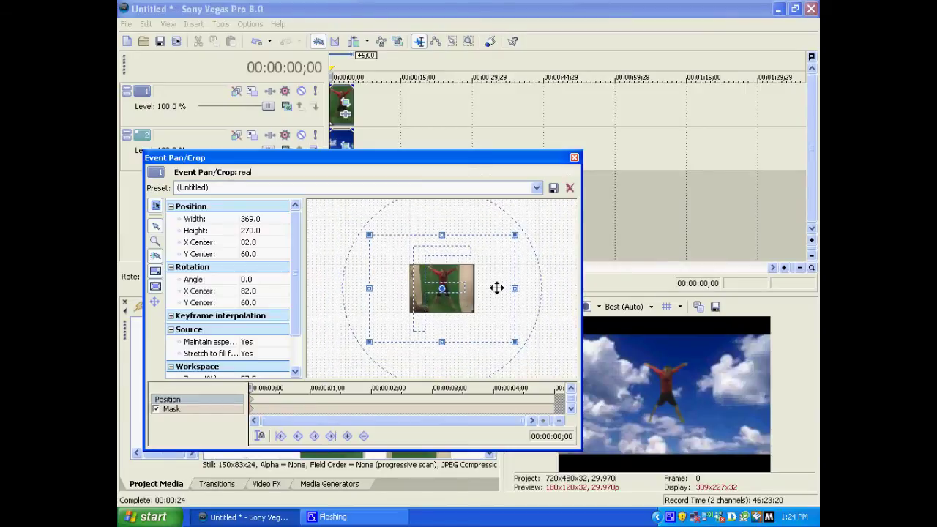
scroll(495, 287, down, 3)
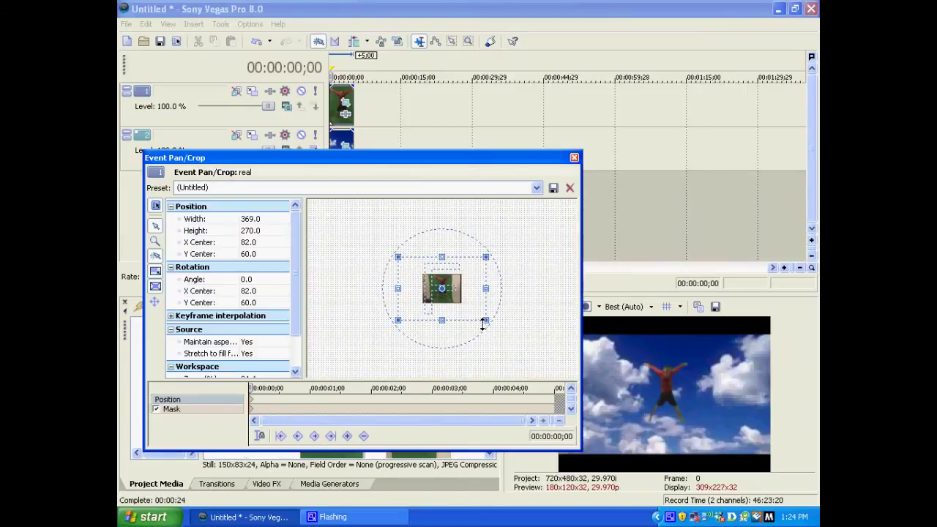
drag(501, 330, 611, 371)
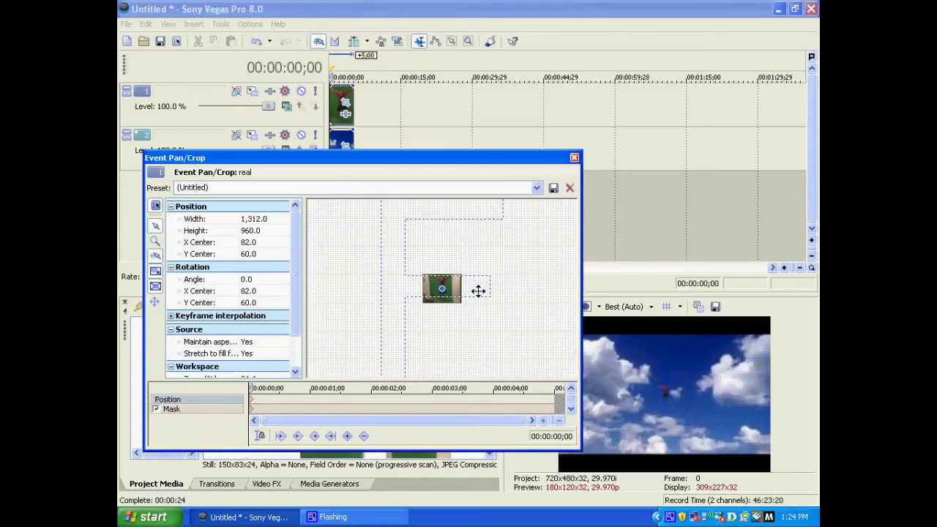
scroll(450, 286, down, 2)
scroll(457, 275, down, 1)
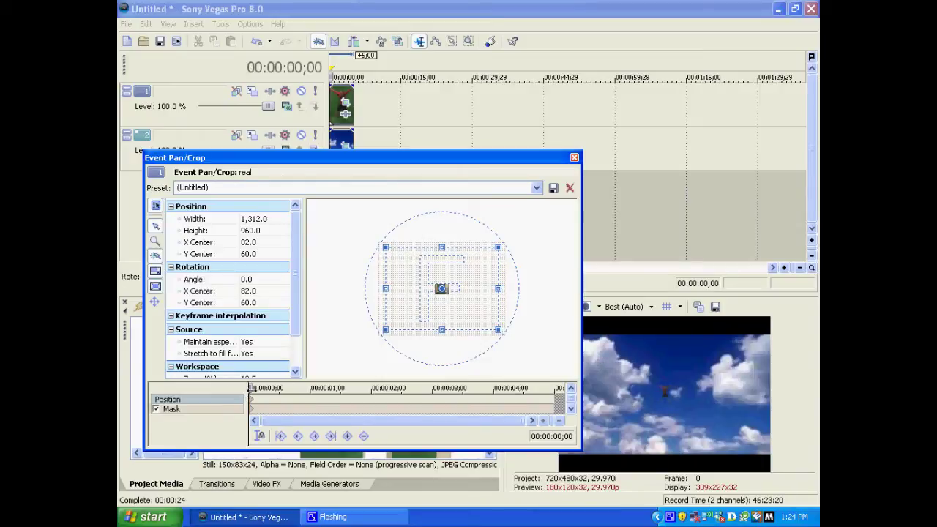
Step: Add a position keyframe at 00:00:01;15 with the crop frame reduced to about 328 by 240, and make it Smooth
drag(249, 387, 341, 388)
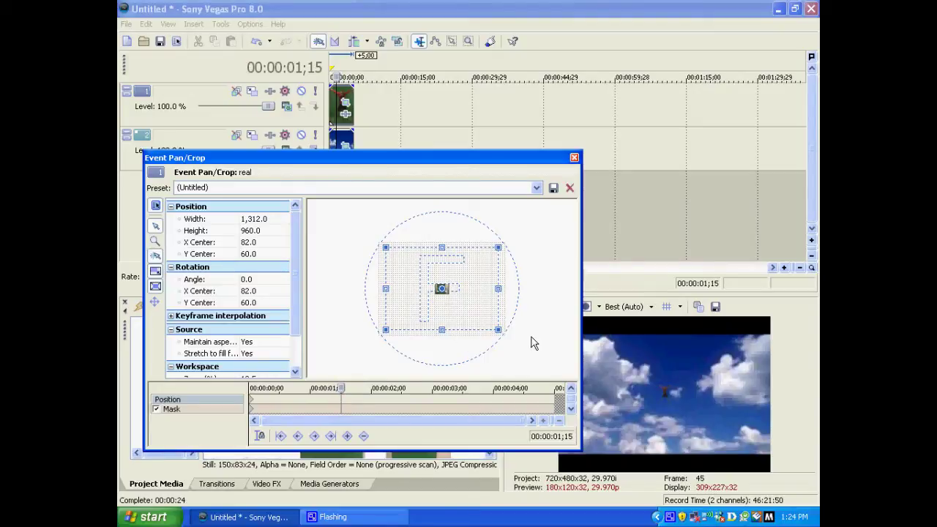
drag(499, 330, 468, 300)
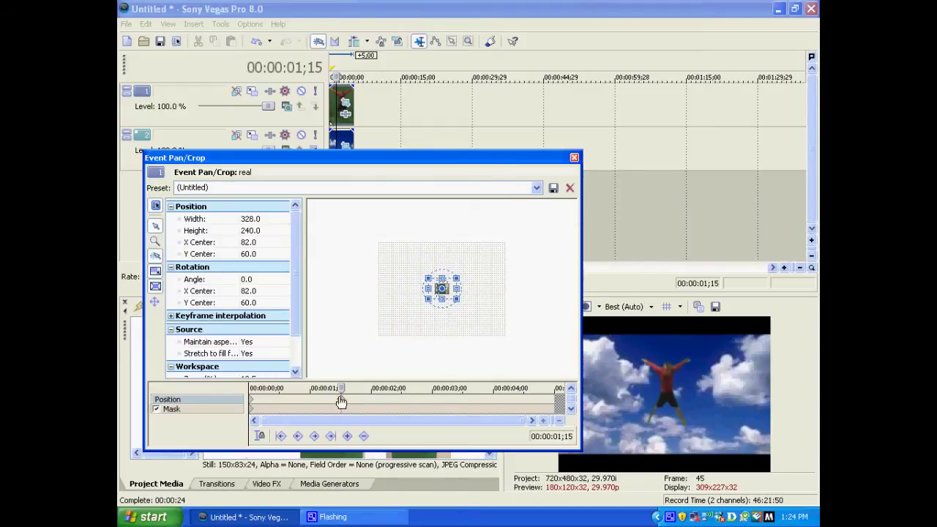
right_click(341, 401)
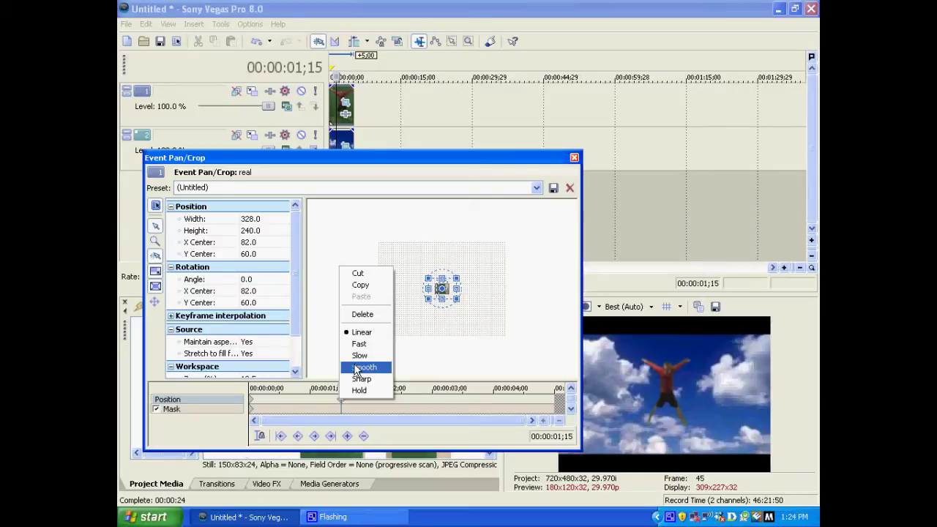
click(356, 367)
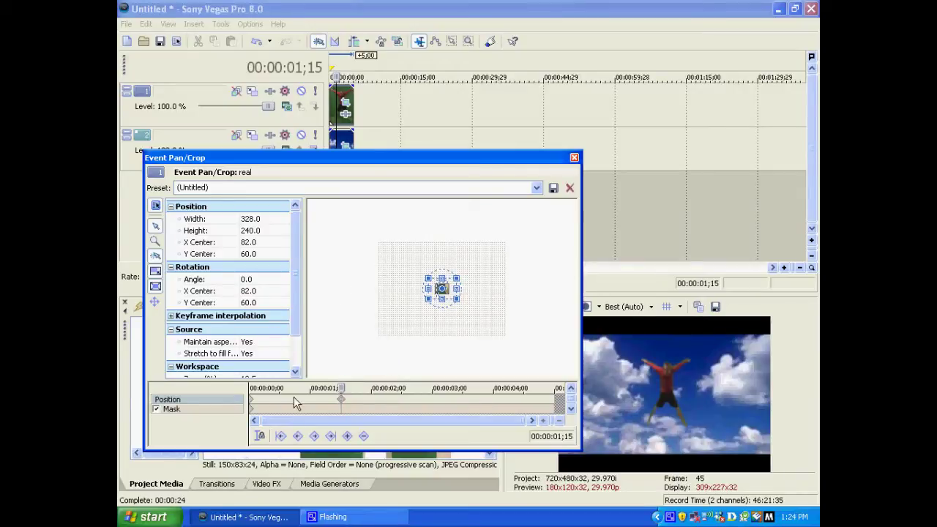
Step: Add a position keyframe at 00:00:02;16 that magnifies the person by reducing the crop frame to about 61.5 by 45
click(250, 401)
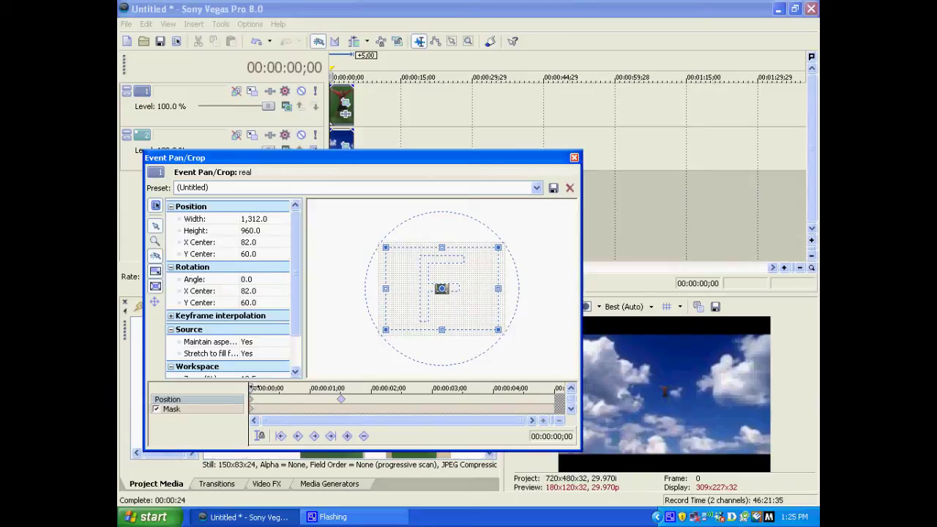
drag(252, 387, 404, 387)
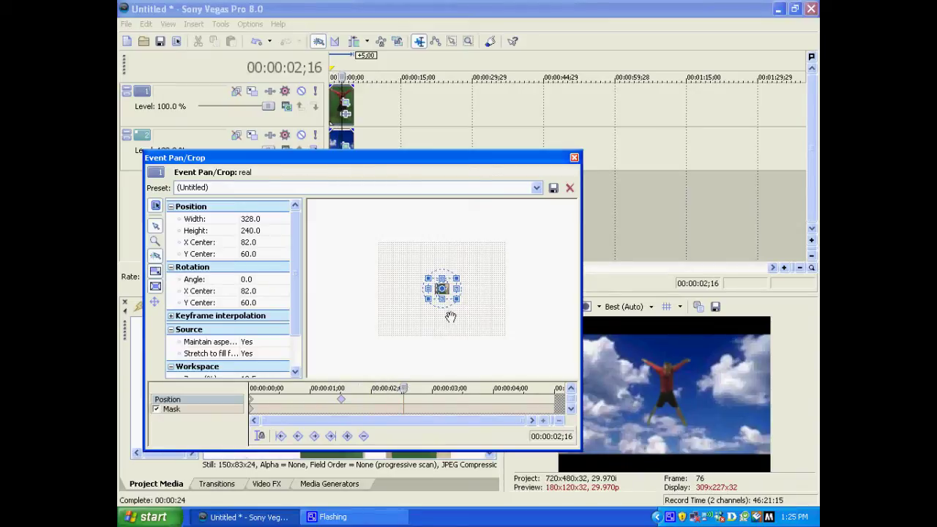
scroll(450, 319, up, 3)
scroll(469, 327, up, 4)
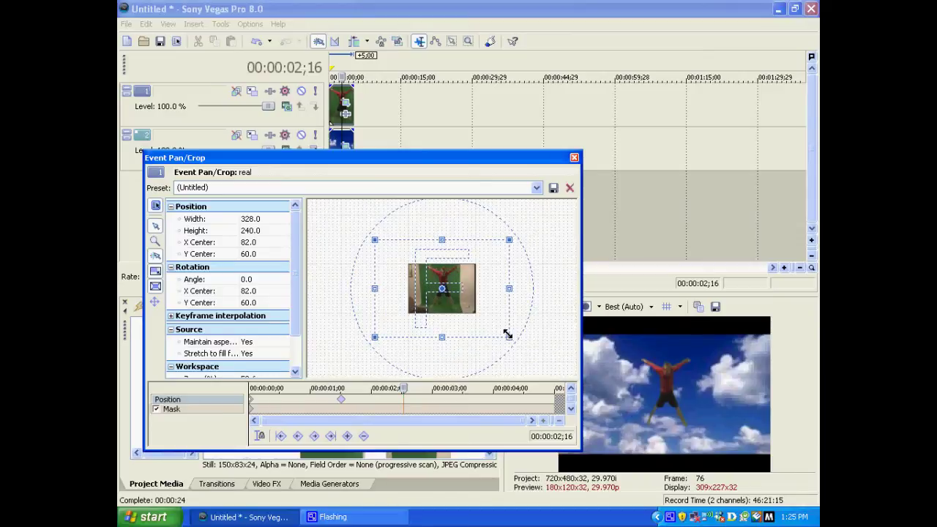
drag(509, 335, 459, 300)
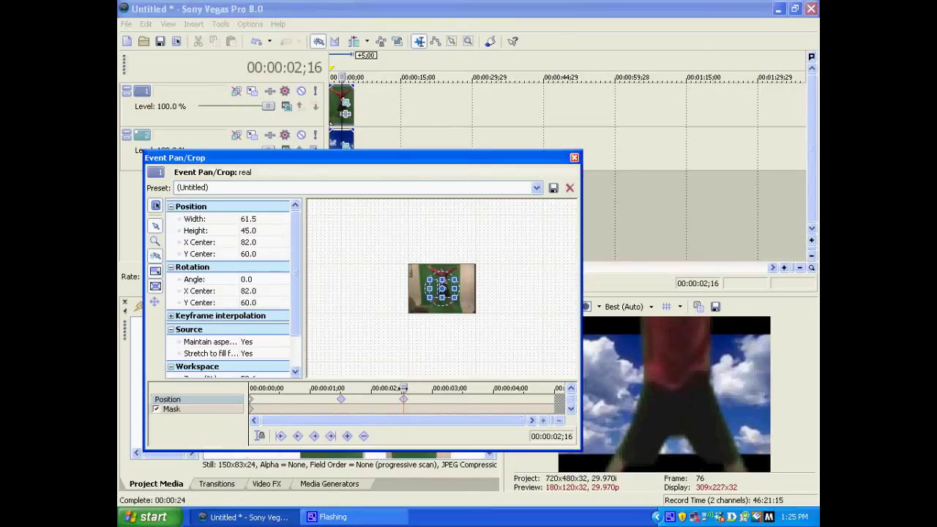
Step: Add a position keyframe at 00:00:03;08 with the crop frame collapsed to 0 by 0, and close the person photo's Pan/Crop
drag(403, 388, 449, 388)
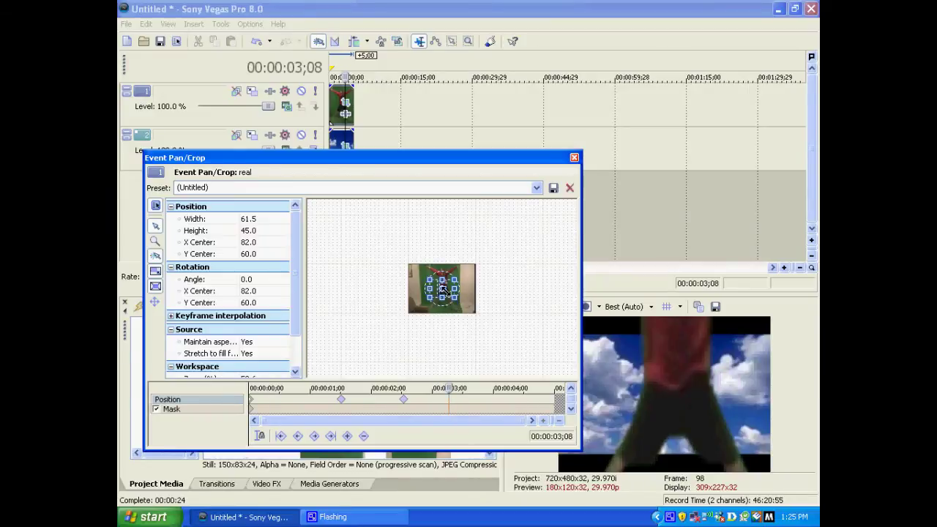
mouse_move(445, 290)
mouse_down()
mouse_move(437, 282)
mouse_move(444, 289)
mouse_up()
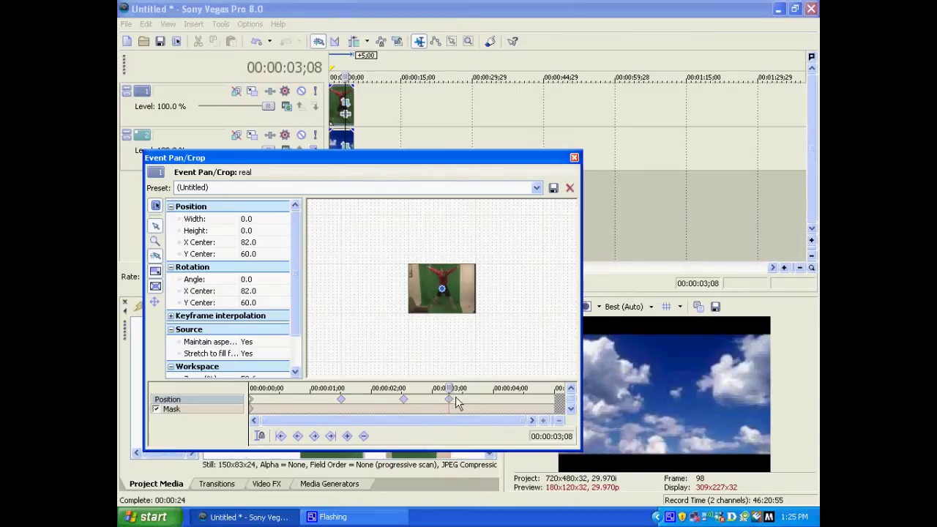
click(574, 158)
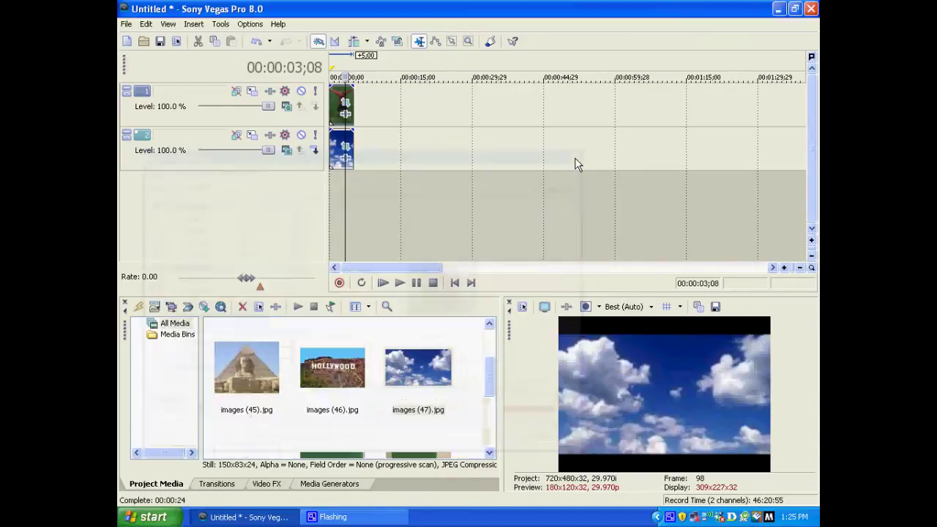
Step: Play back the flying animation from the start of the timeline
click(330, 97)
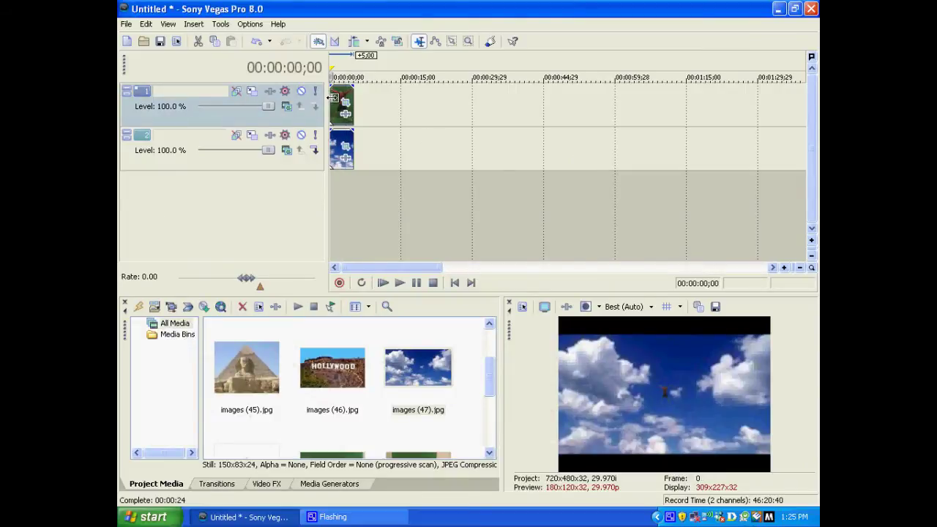
key(space)
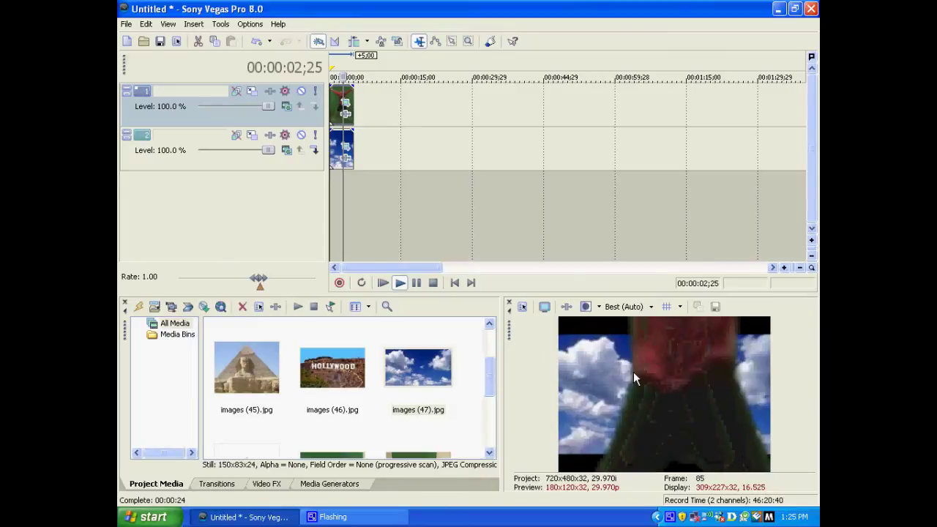
key(Return)
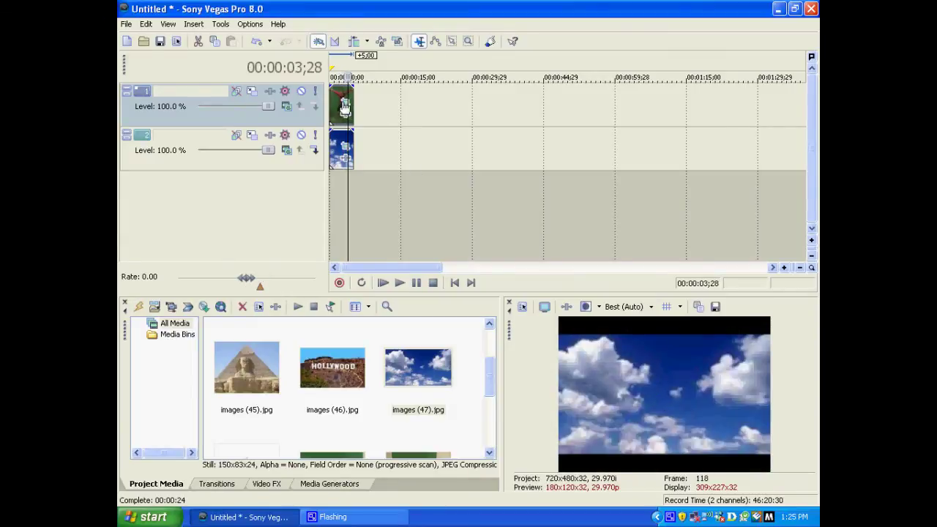
Step: Set the last three position keyframes of the person photo's Pan/Crop to Fast, and play back the animation
click(344, 103)
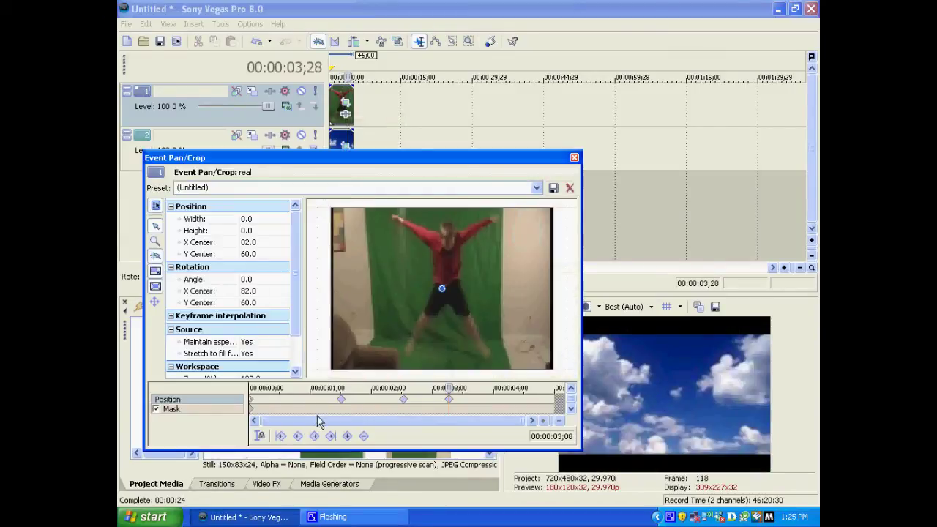
right_click(341, 399)
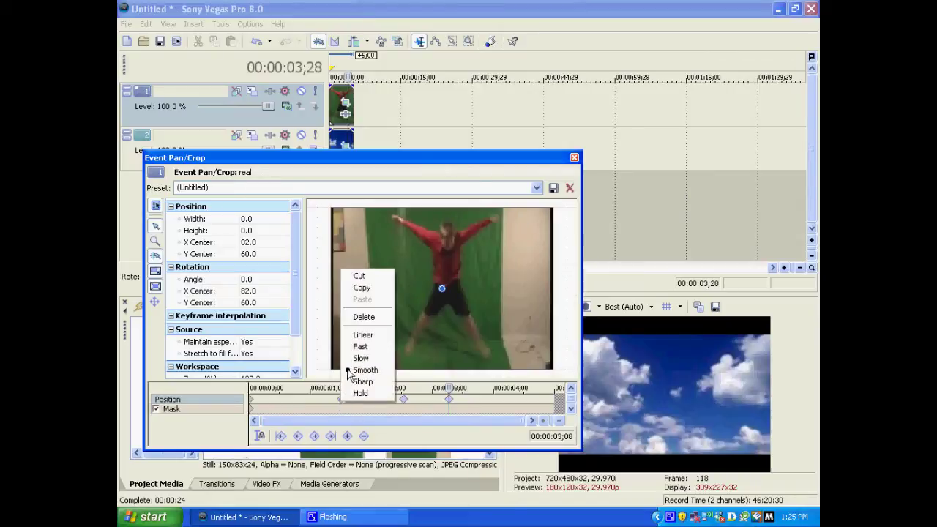
click(363, 348)
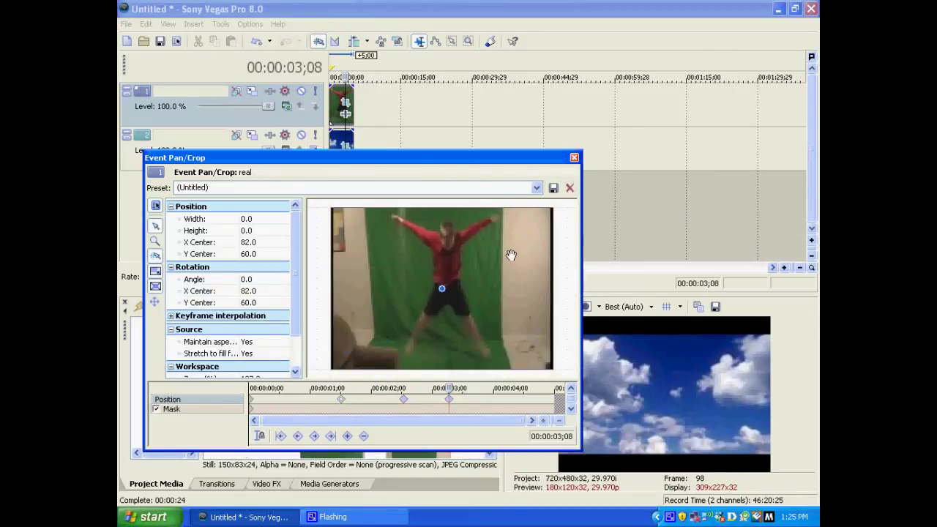
right_click(402, 398)
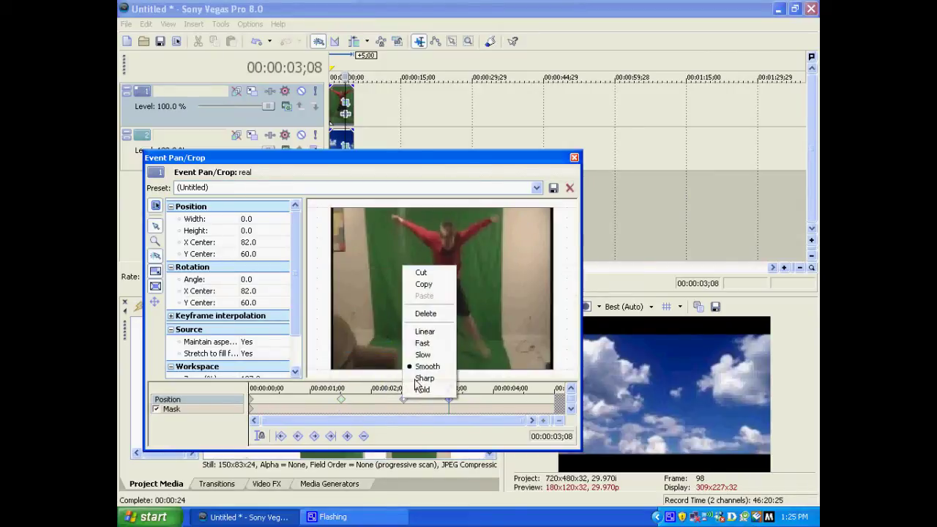
click(422, 344)
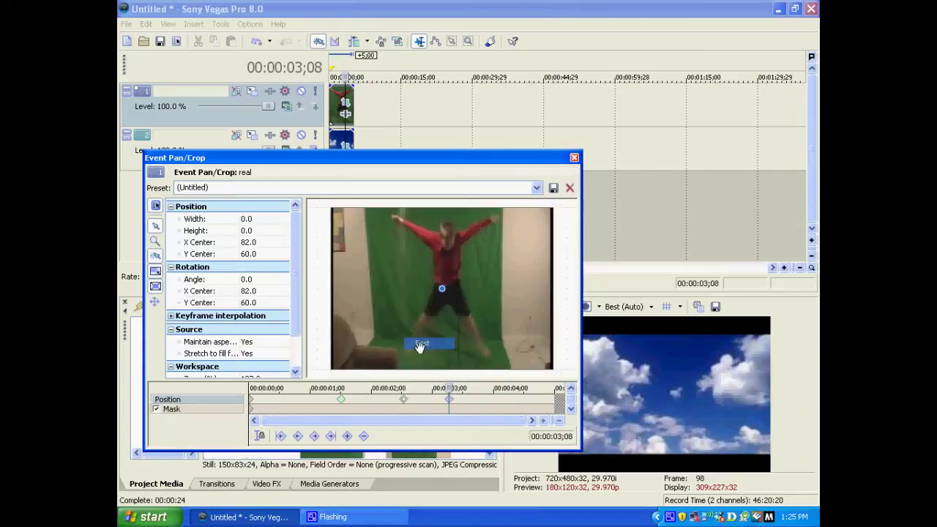
right_click(448, 398)
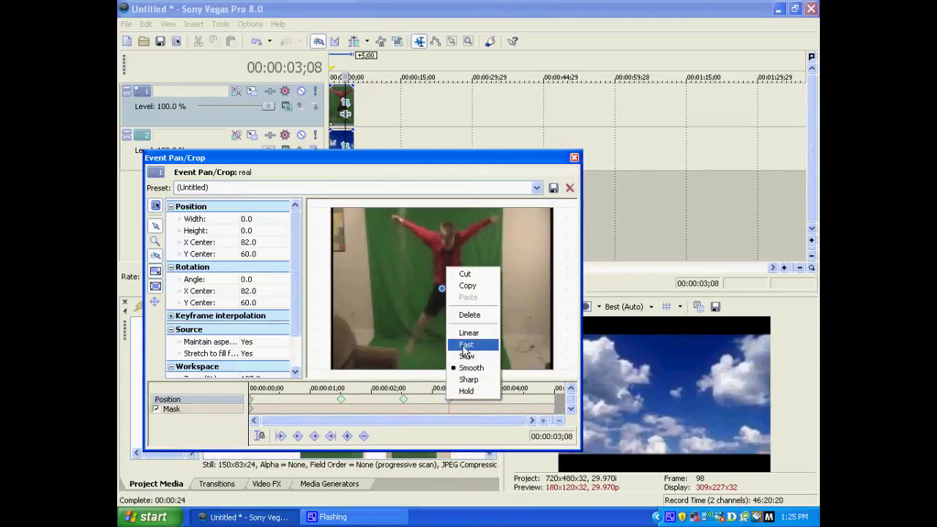
click(462, 344)
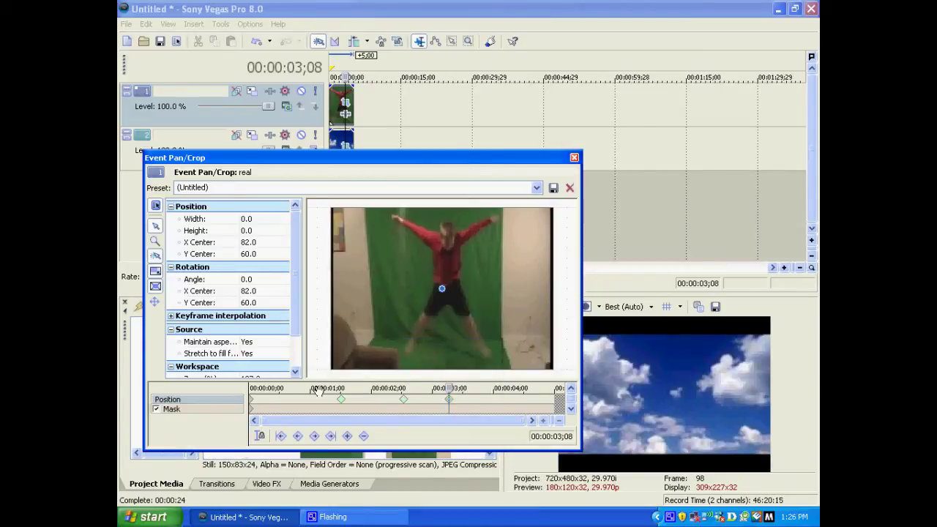
right_click(253, 401)
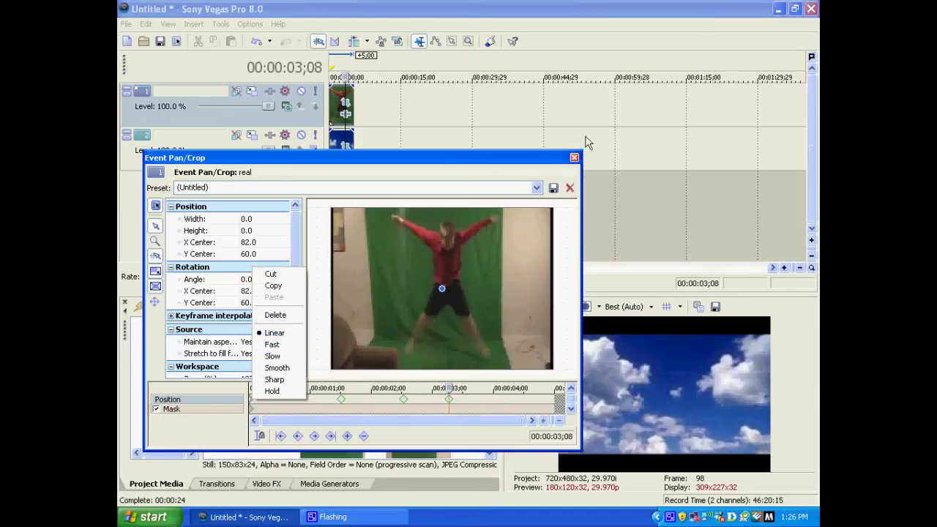
click(574, 157)
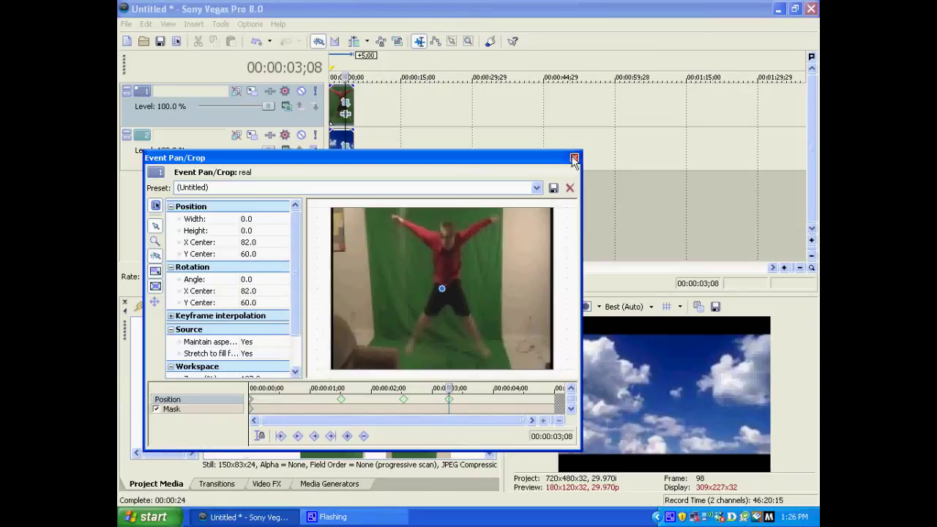
click(574, 158)
click(335, 113)
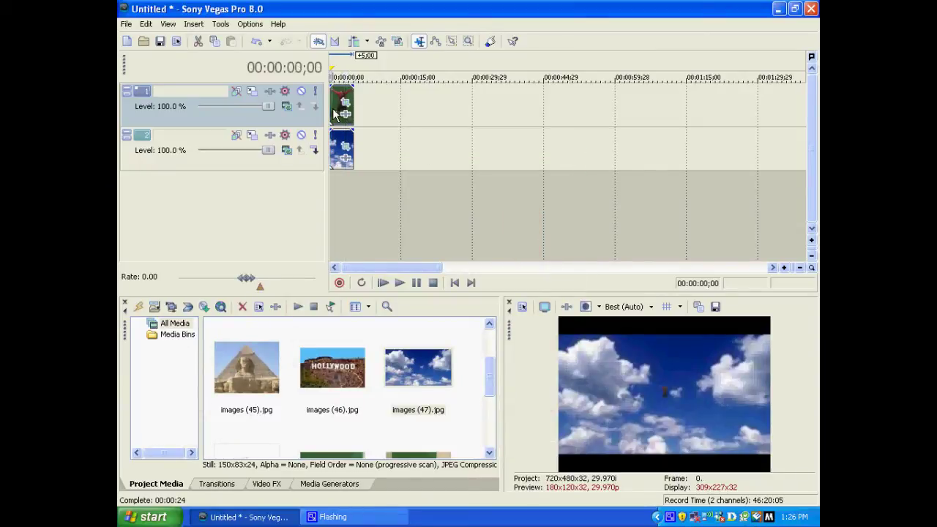
key(space)
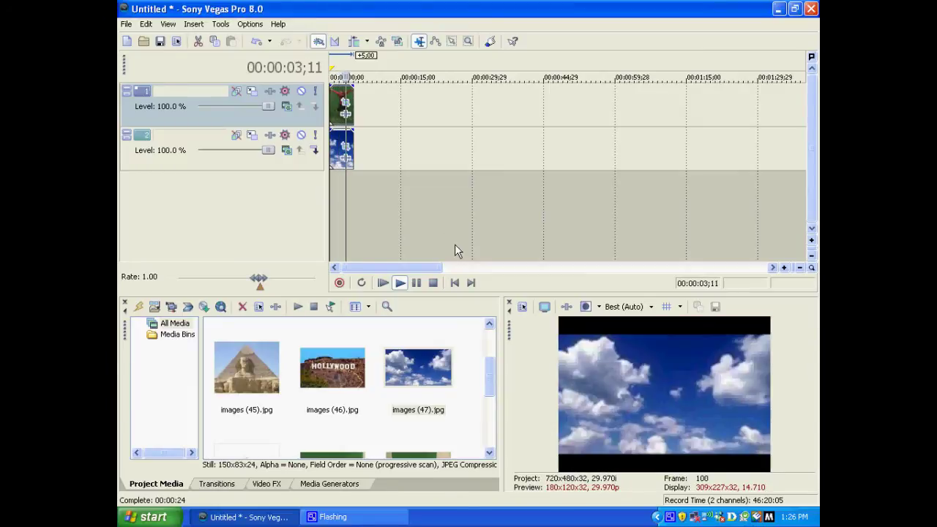
Step: Move the photo's third position keyframe to about 2 seconds and the last to about 2.5 seconds, and play back the animation
click(343, 103)
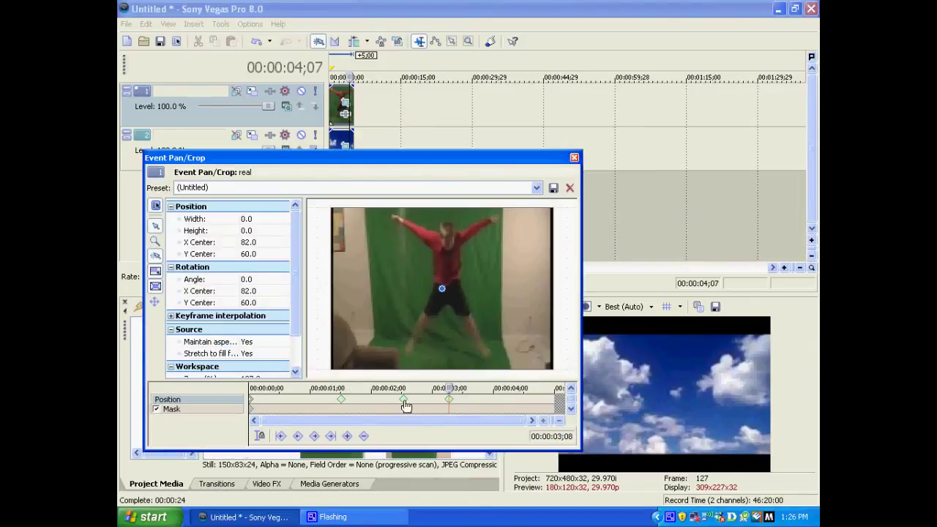
drag(405, 403, 372, 403)
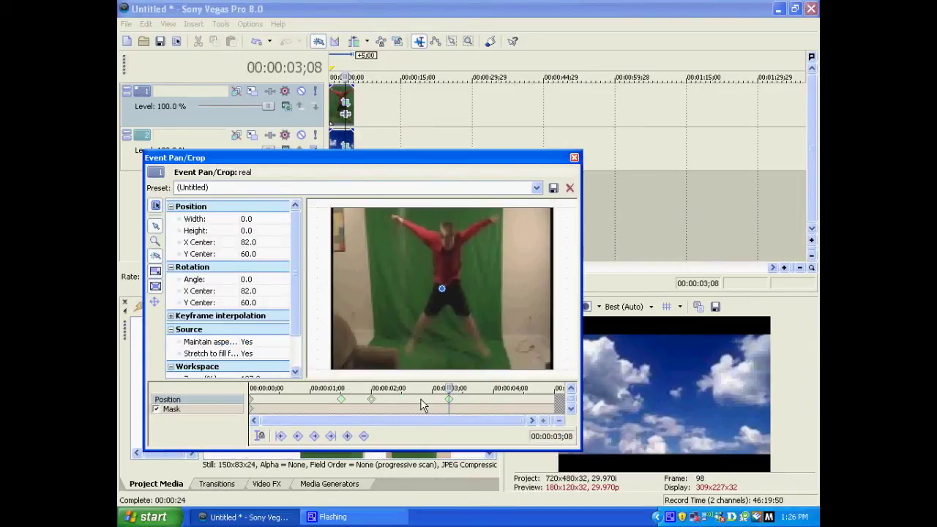
drag(448, 400, 404, 401)
click(574, 159)
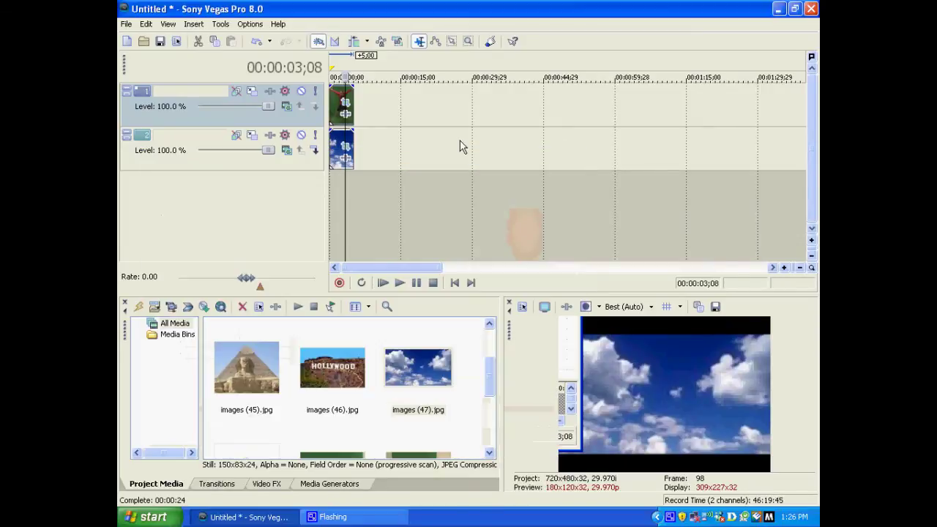
click(335, 117)
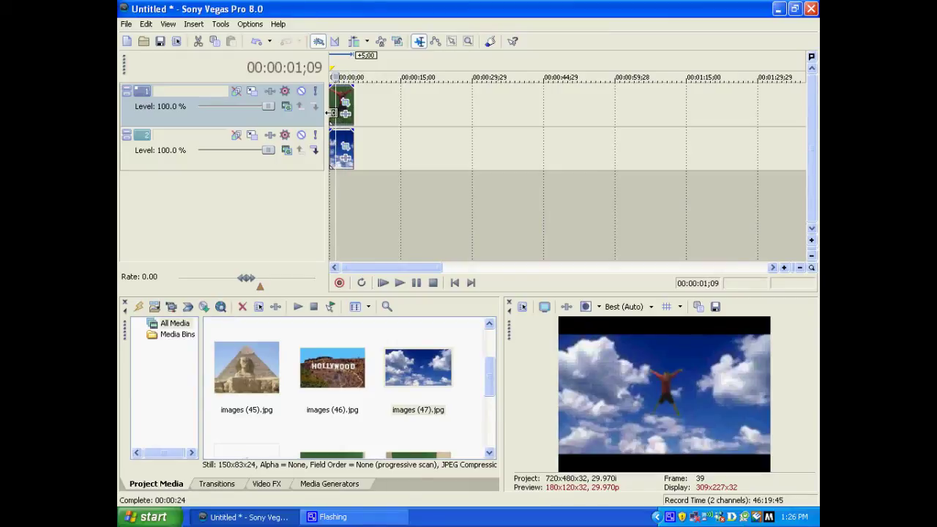
key(space)
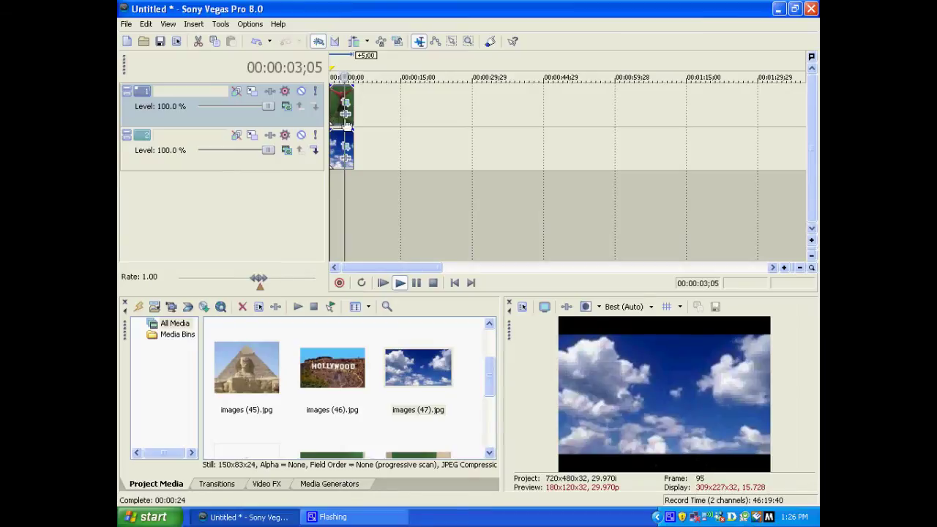
key(Return)
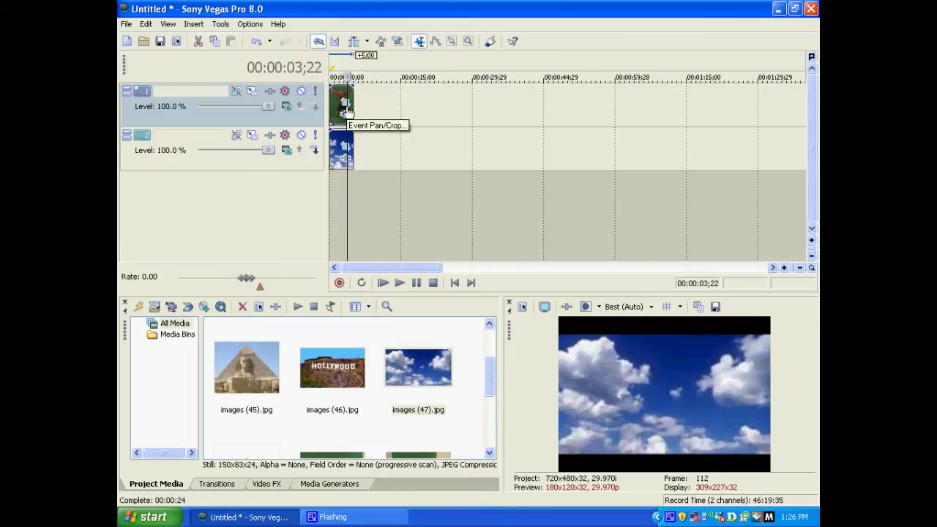
Step: Speed up the flight by moving the last three position keyframes to about 0.6, 0.8 and 1 second, and play it back
click(346, 107)
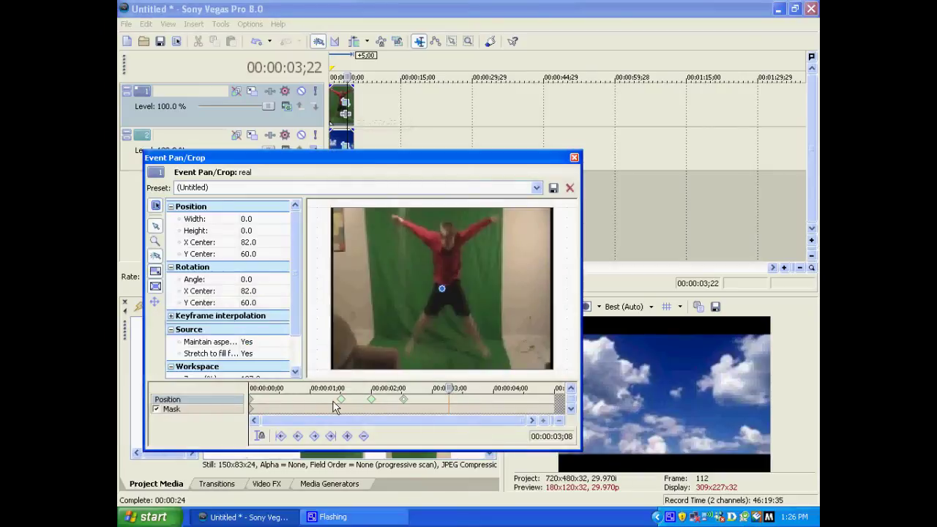
drag(318, 393, 290, 399)
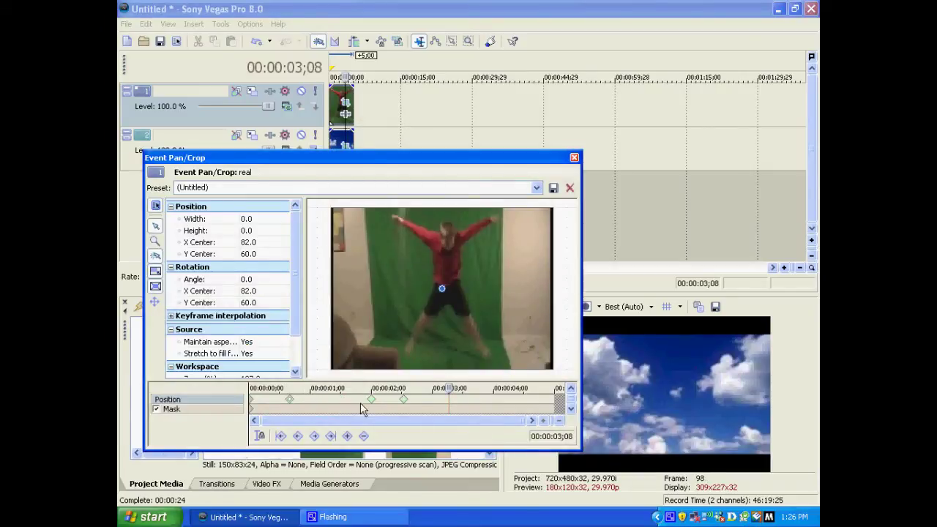
drag(372, 402, 301, 399)
drag(407, 404, 314, 396)
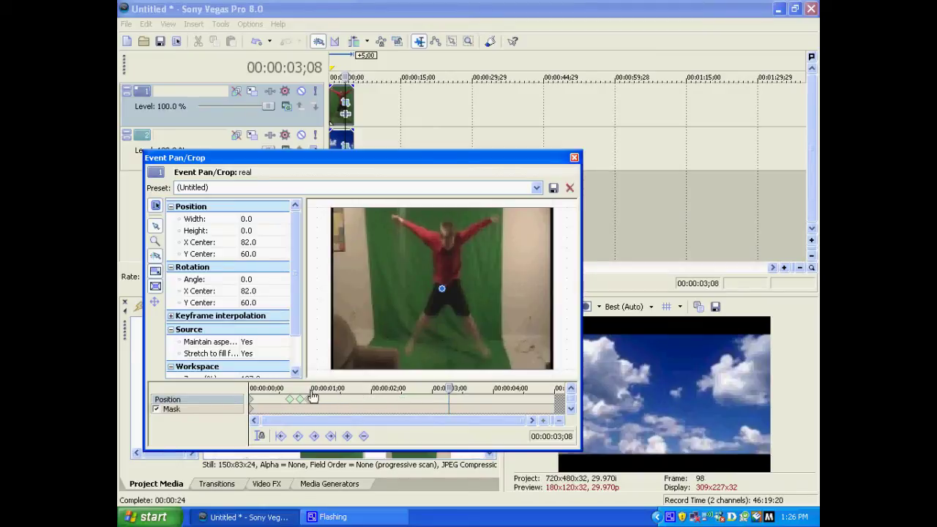
click(574, 158)
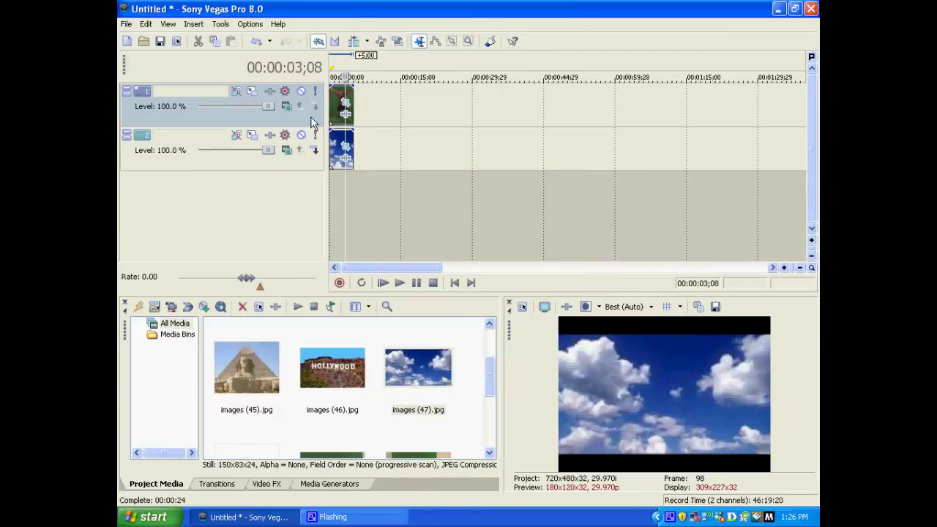
click(331, 112)
key(space)
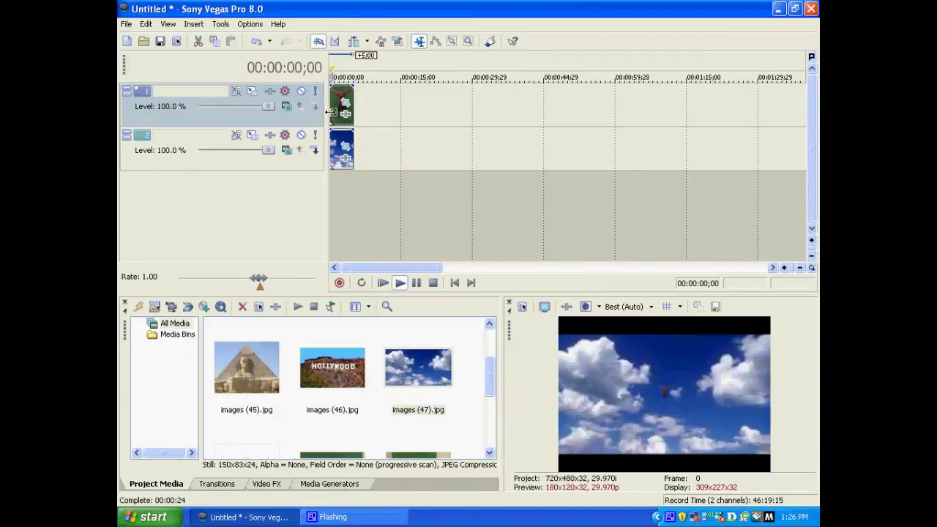
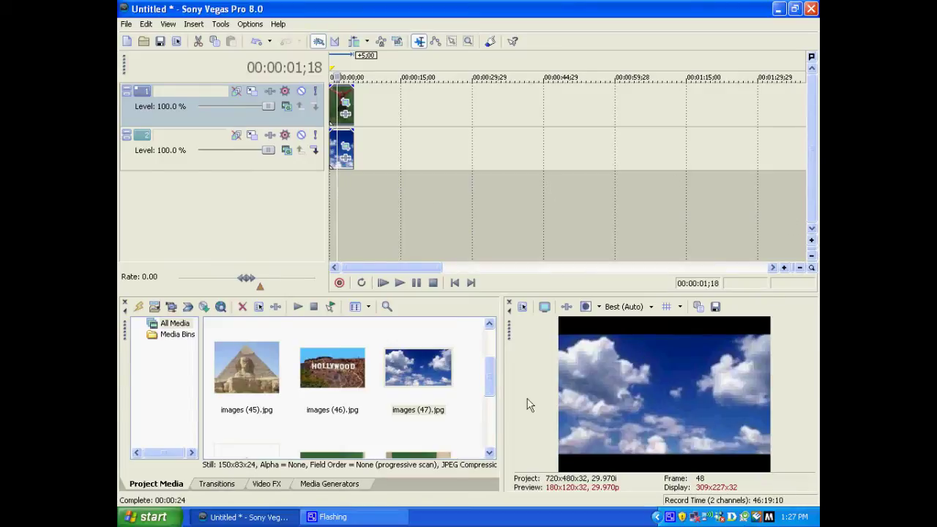
Step: Place the MOV005.MOD clip on track 1 at about 12 seconds, after the photo, and play its opening part
drag(492, 378, 481, 432)
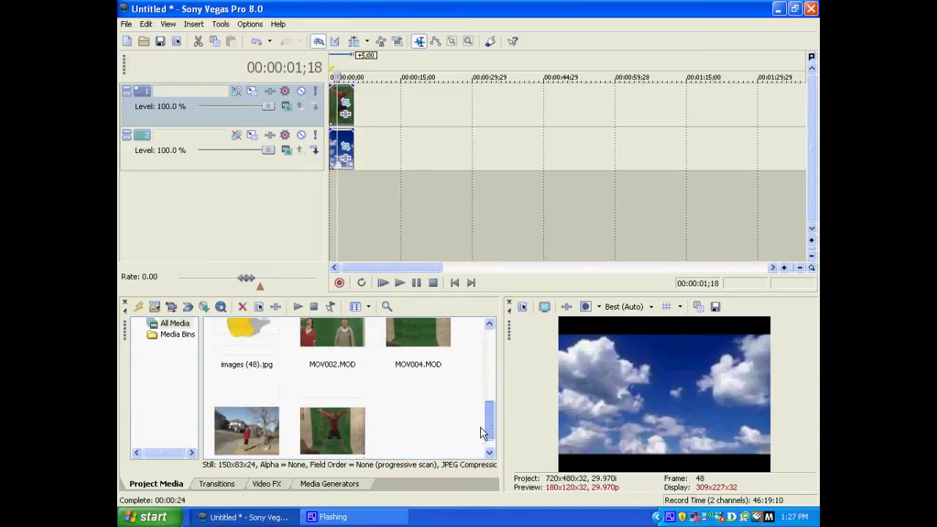
drag(247, 428, 407, 113)
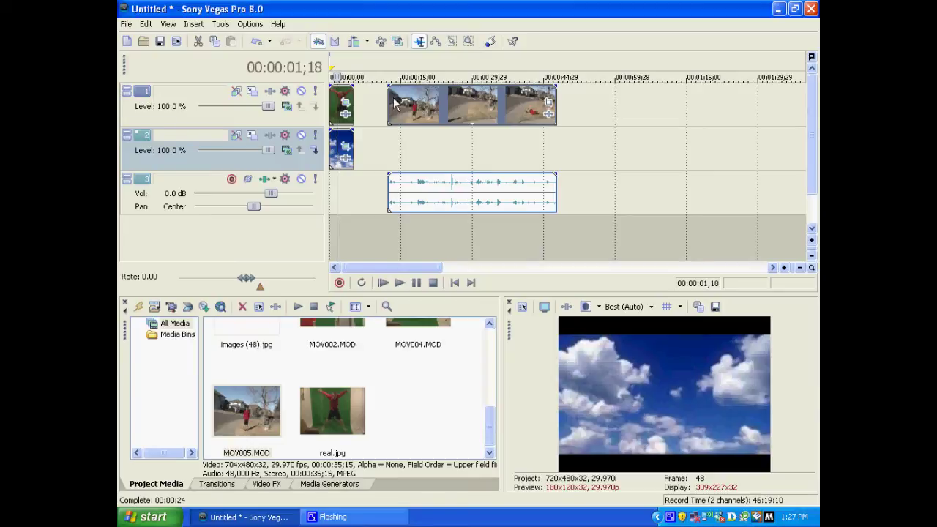
click(394, 103)
key(space)
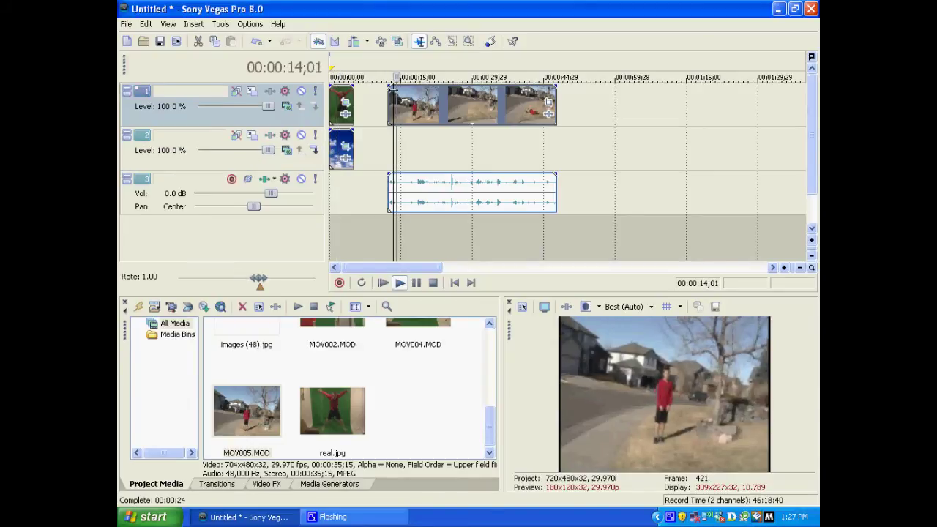
key(Return)
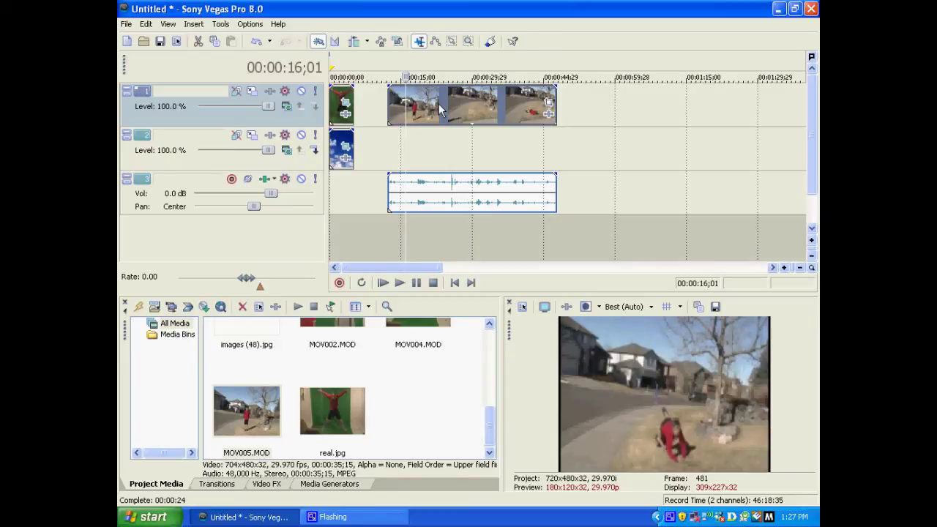
Step: Play the later parts of the MOV005.MOD clip and step frame by frame to the mid-air jump at 00:00:42;24
key(space)
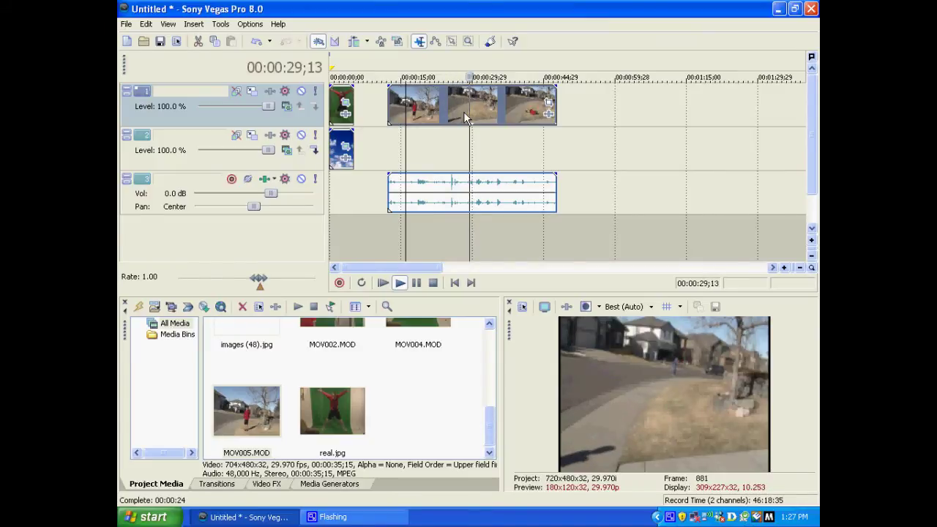
click(524, 110)
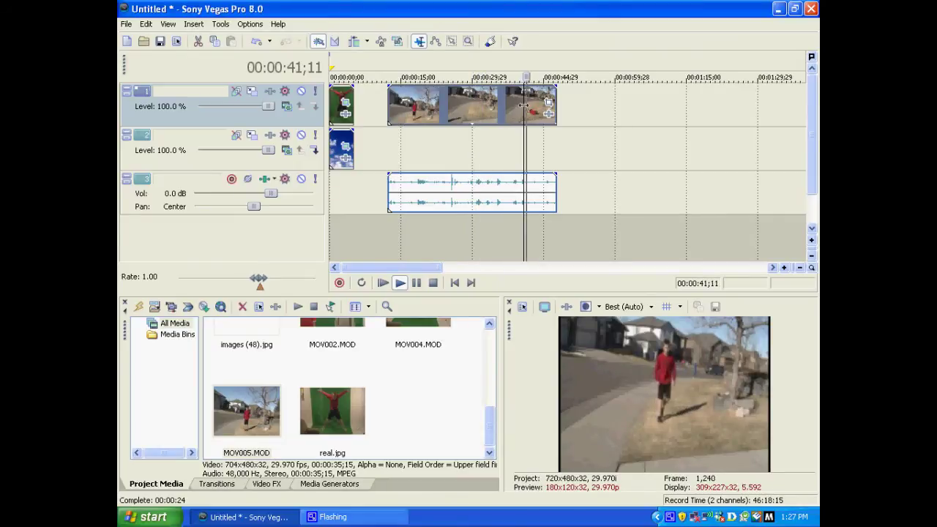
key(Return)
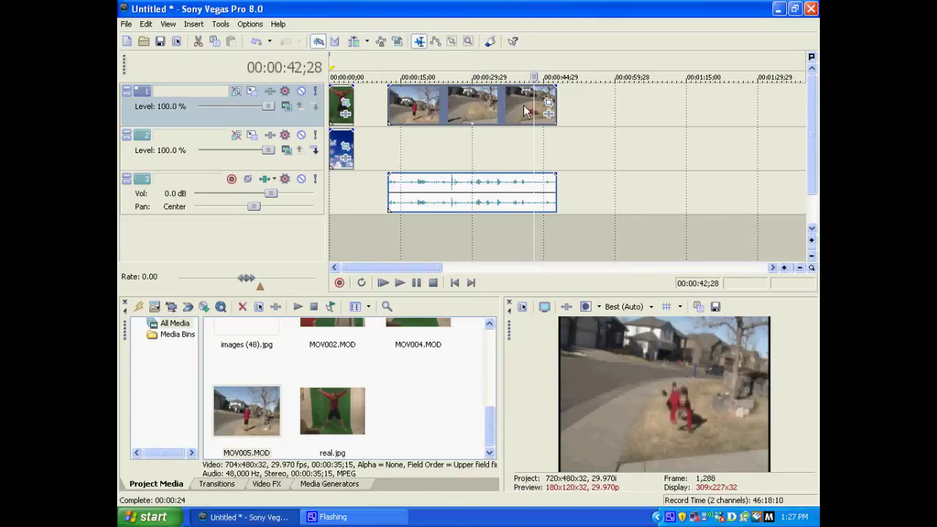
key(Left)
key(Left)
key(Left)
key(Left)
key(Left)
key(Left)
key(Left)
key(Left)
key(Left)
key(Left)
key(Left)
key(Left)
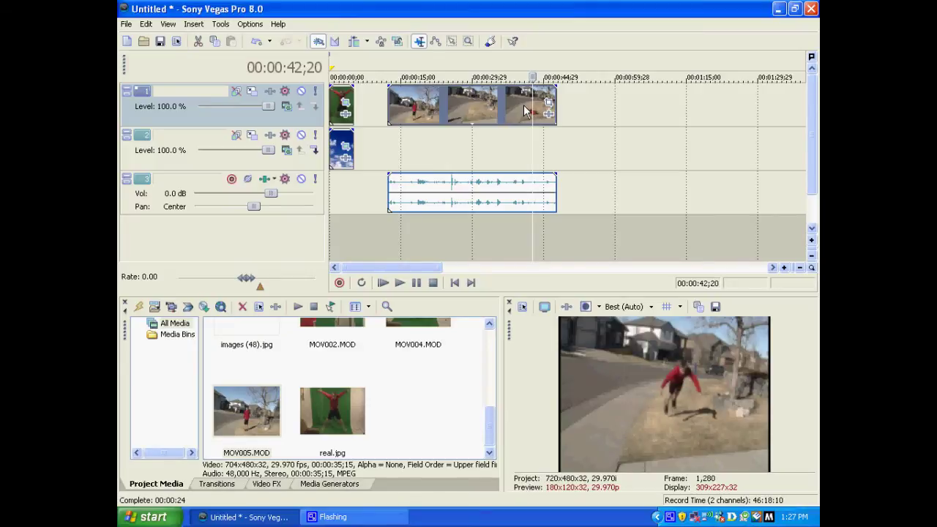
key(Right)
key(Right)
key(Right)
key(Right)
key(Right)
key(Right)
key(Right)
key(Right)
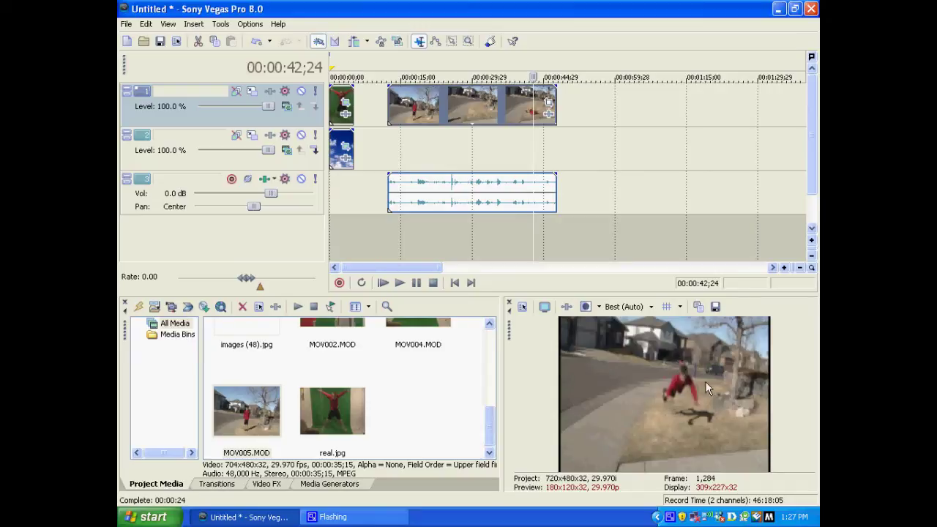
Step: Step back and forth frame by frame through the jump and landing in MOV005.MOD, between 00:00:42;20 and 00:00:43;02
key(Left)
key(Left)
key(Left)
key(Left)
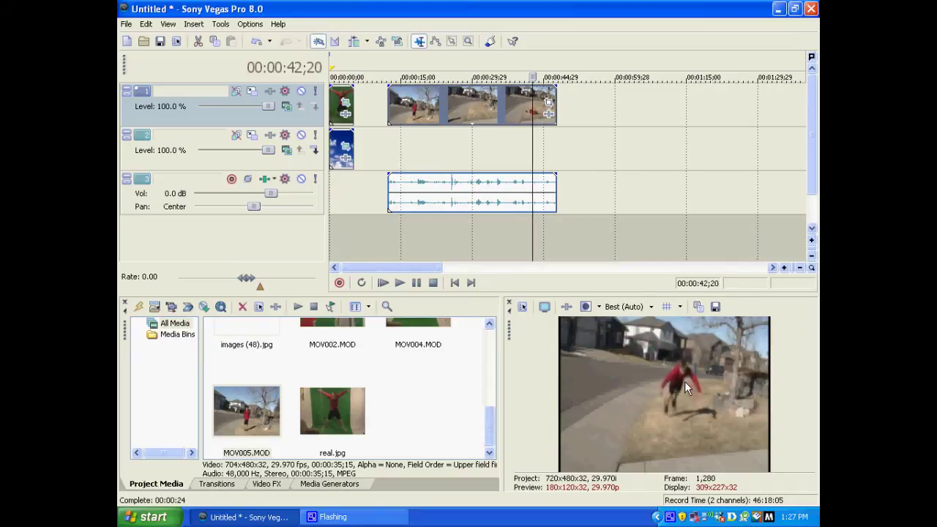
key(Right)
key(Right)
key(Right)
key(Right)
key(Left)
key(Left)
key(Left)
key(Left)
key(Right)
key(Right)
key(Right)
key(Right)
key(Left)
key(Left)
key(Left)
key(Left)
key(Right)
key(Right)
key(Right)
key(Right)
key(Right)
key(Right)
key(Right)
key(Right)
key(Right)
key(Right)
key(Right)
key(Right)
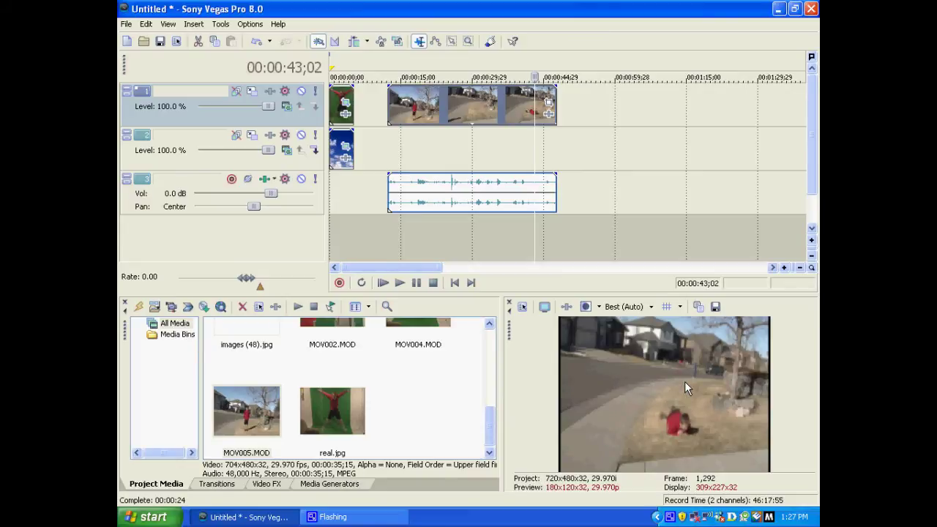
Step: Split the MOV005.MOD clip at 00:00:42;20 and delete the part before the split
key(Left)
key(Left)
key(Left)
key(Left)
key(Left)
key(Left)
key(Left)
key(Left)
key(Left)
key(Left)
key(Left)
key(Left)
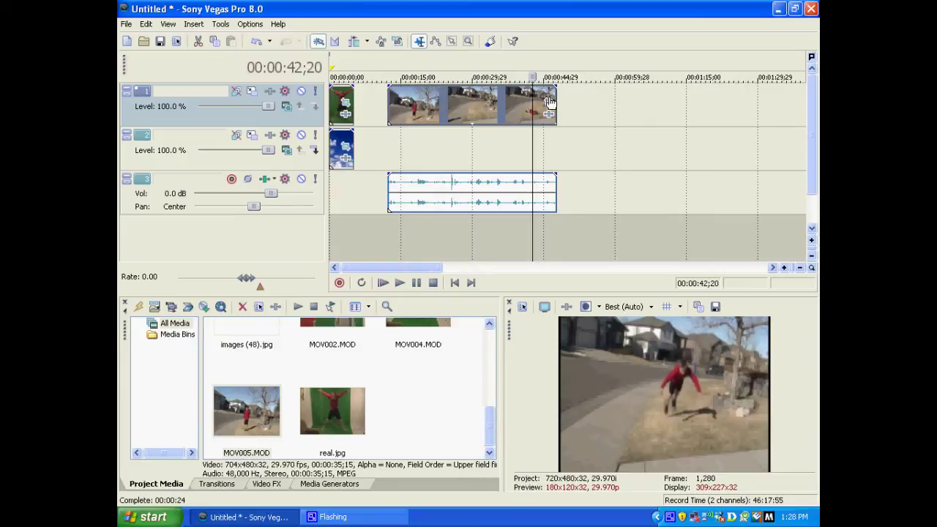
key(s)
click(494, 103)
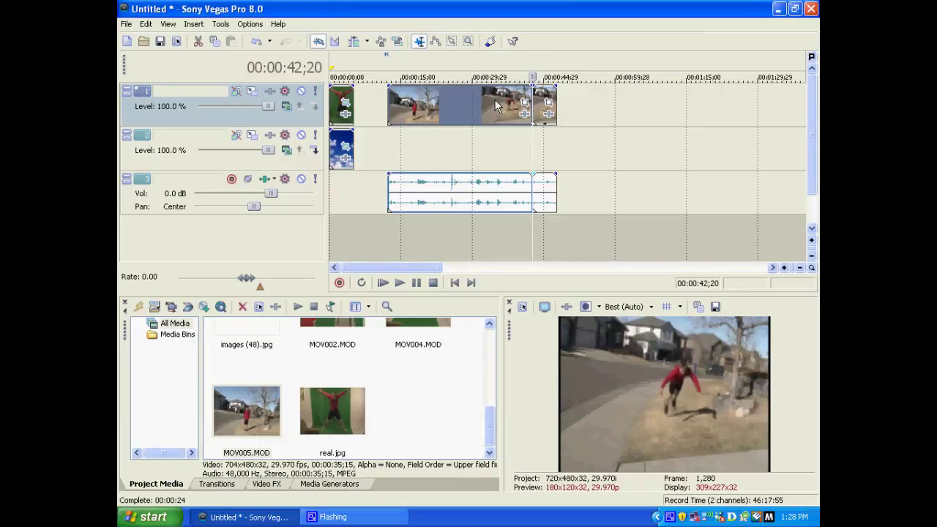
key(Delete)
Step: Cut the jump clip's end off at 00:00:45;21 and move the remaining piece directly after the photo on track 1
click(539, 110)
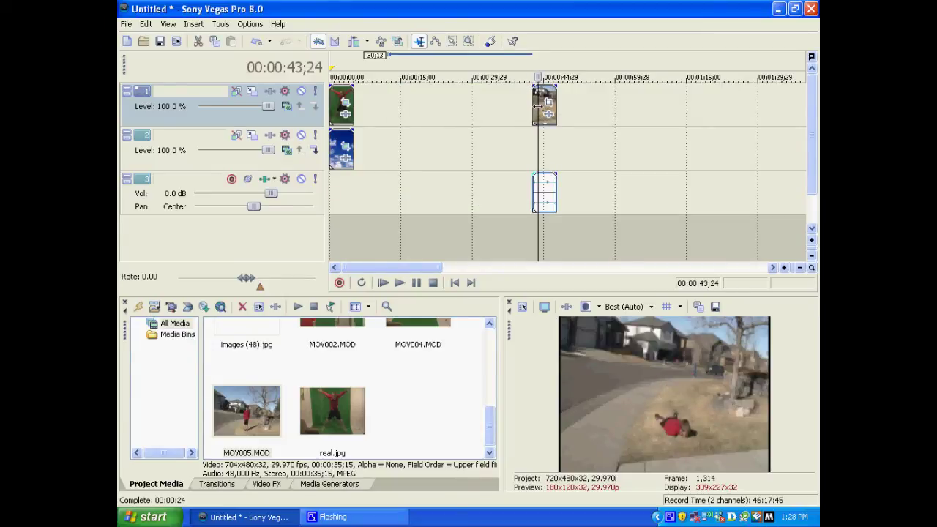
key(space)
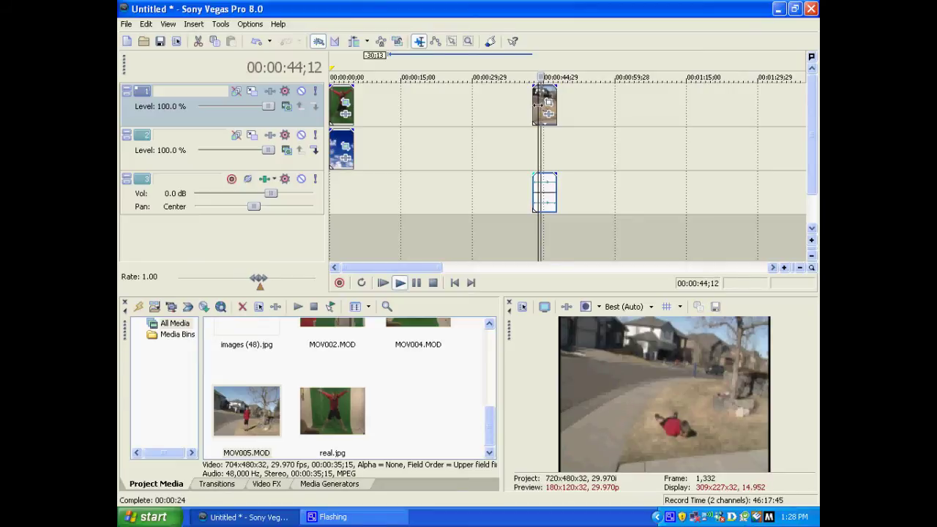
key(Return)
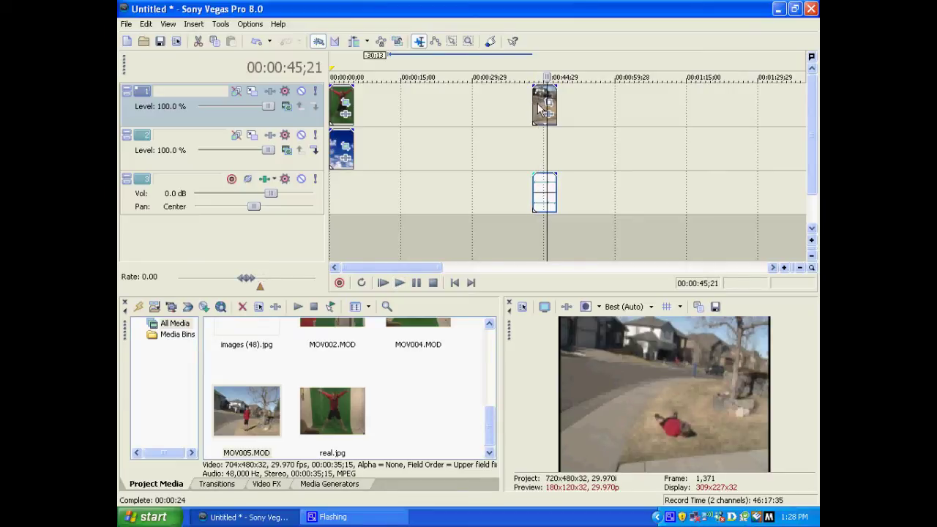
key(s)
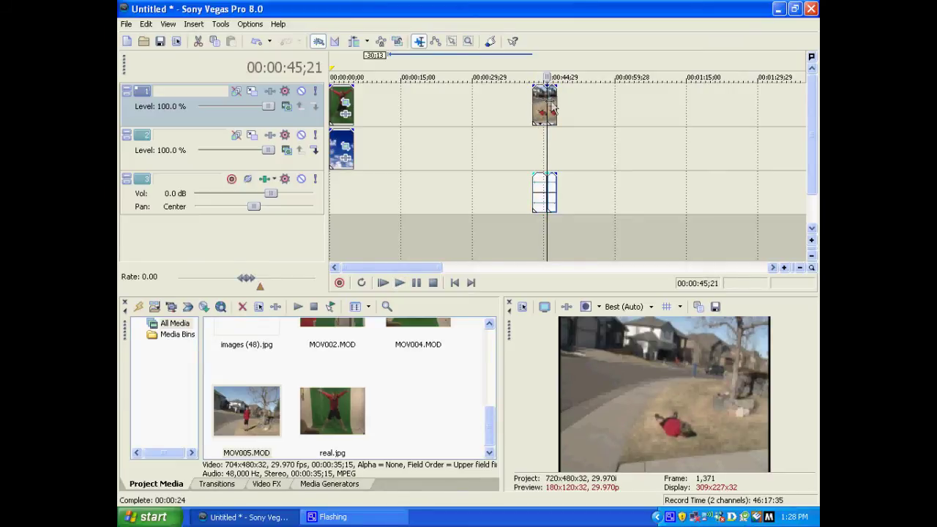
key(Delete)
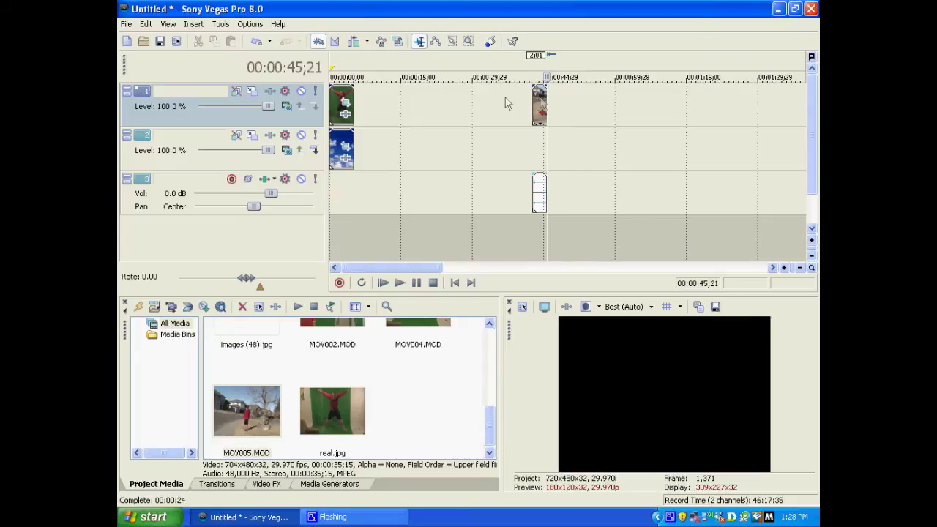
drag(540, 102, 365, 103)
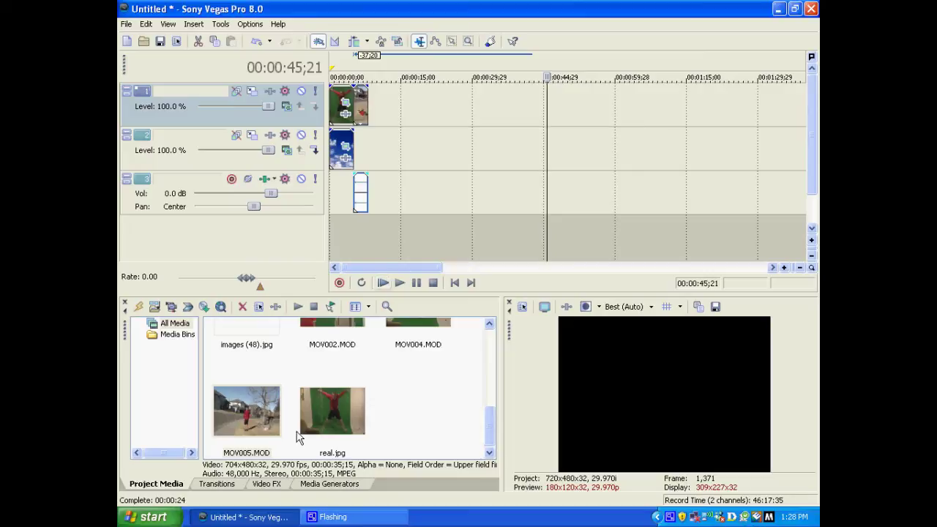
Step: Place the MOV002.MOD green-screen clip on track 2 at about 22 seconds
mouse_move(492, 433)
mouse_down()
mouse_move(493, 371)
mouse_move(490, 432)
mouse_move(475, 442)
mouse_up()
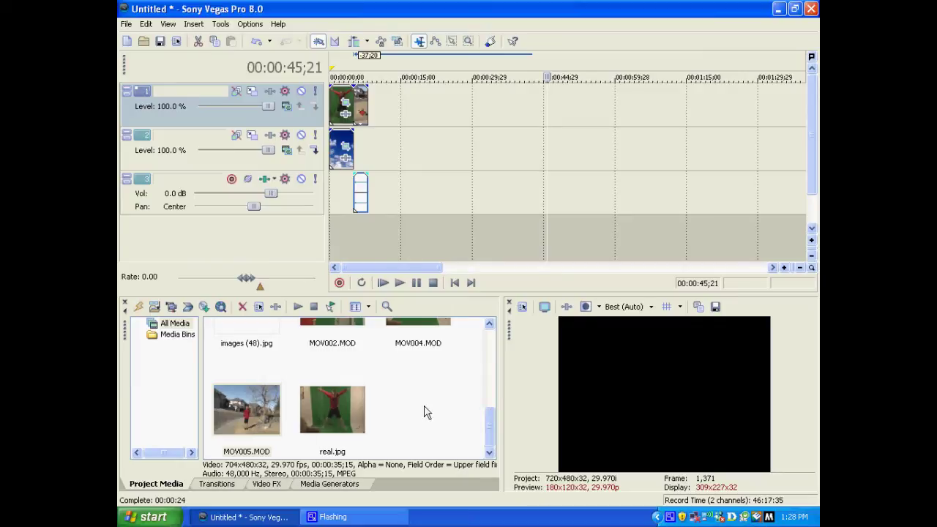
scroll(427, 396, up, 2)
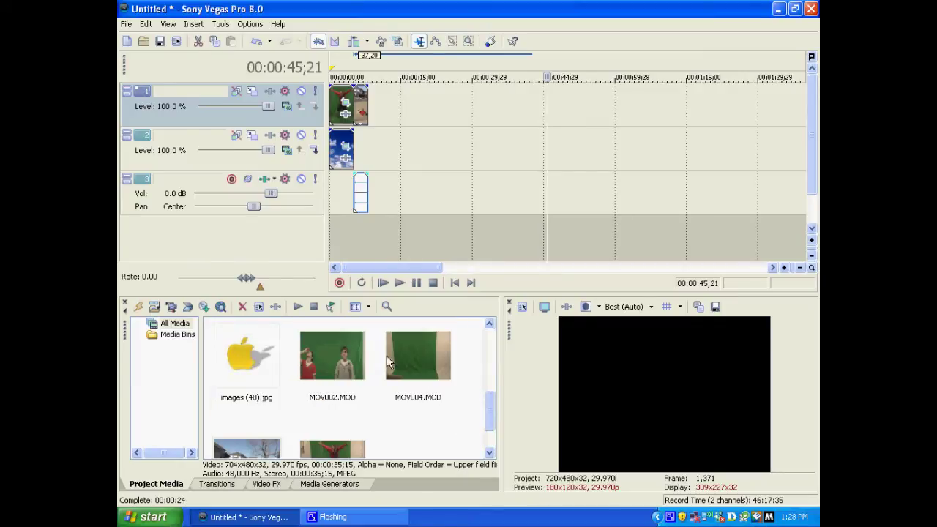
drag(340, 359, 441, 152)
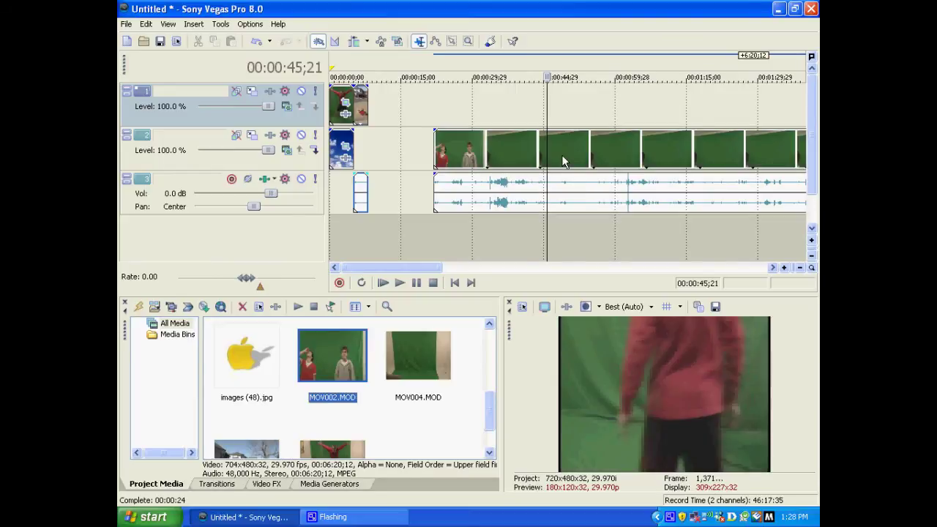
Step: Sample several parts of the MOV002.MOD clip and play its final section with the person lying on the green screen
click(607, 152)
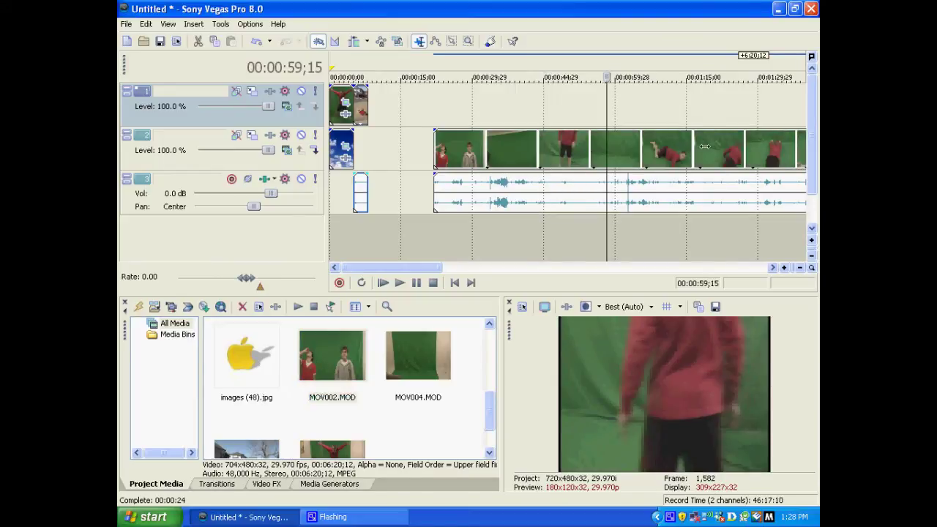
click(756, 148)
drag(756, 149, 569, 149)
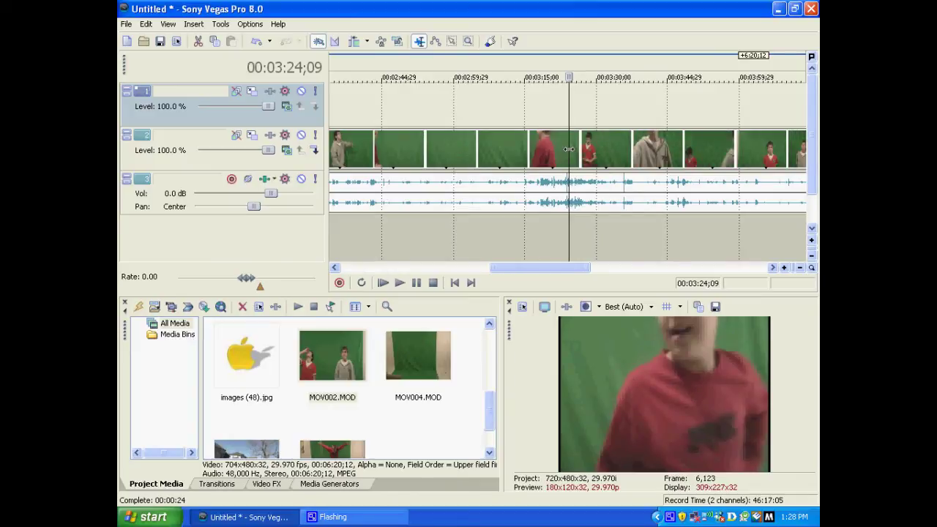
key(space)
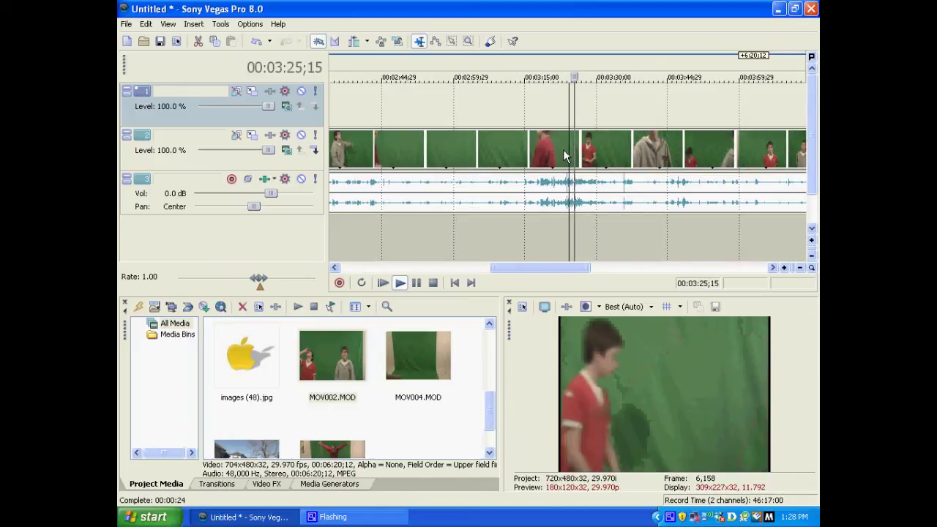
key(Return)
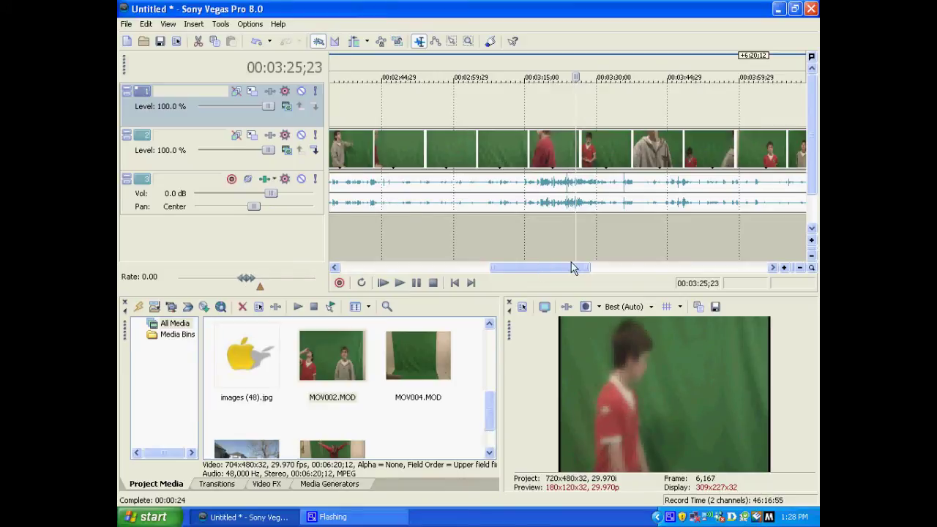
drag(573, 268, 676, 272)
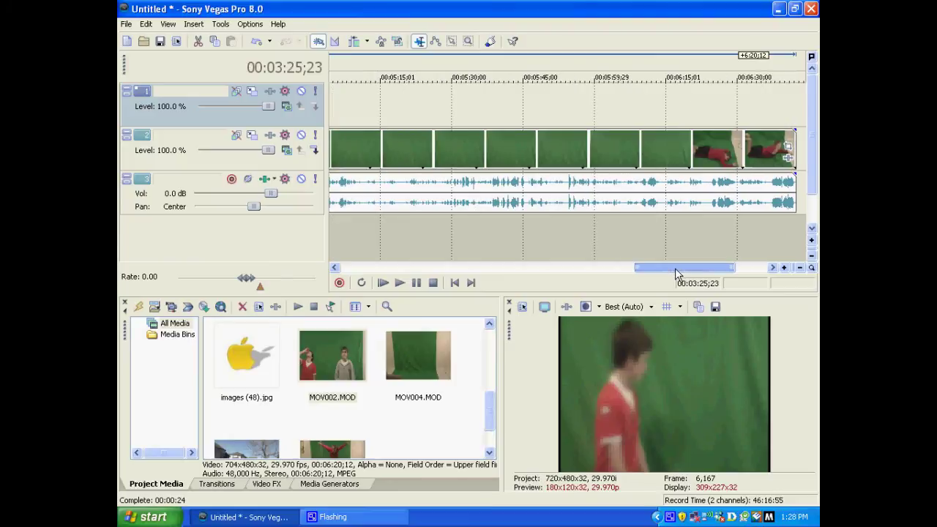
click(694, 143)
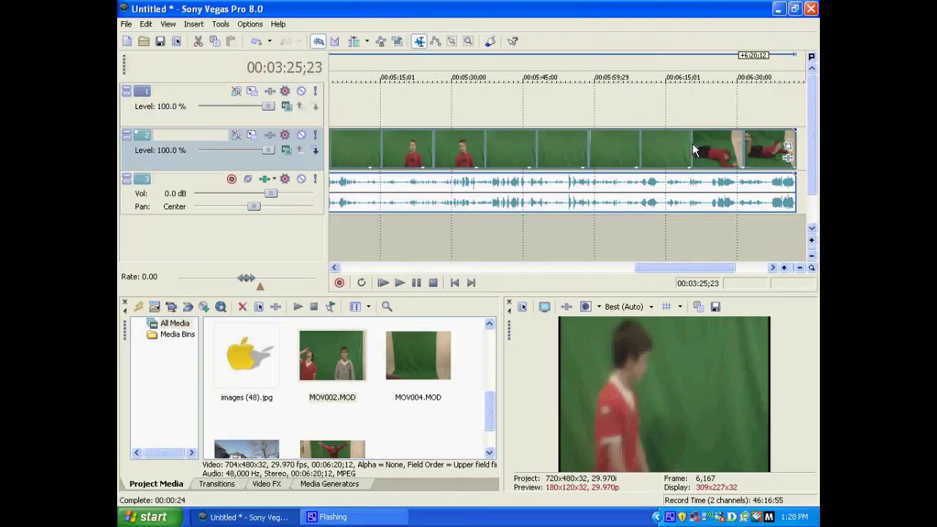
click(692, 144)
key(space)
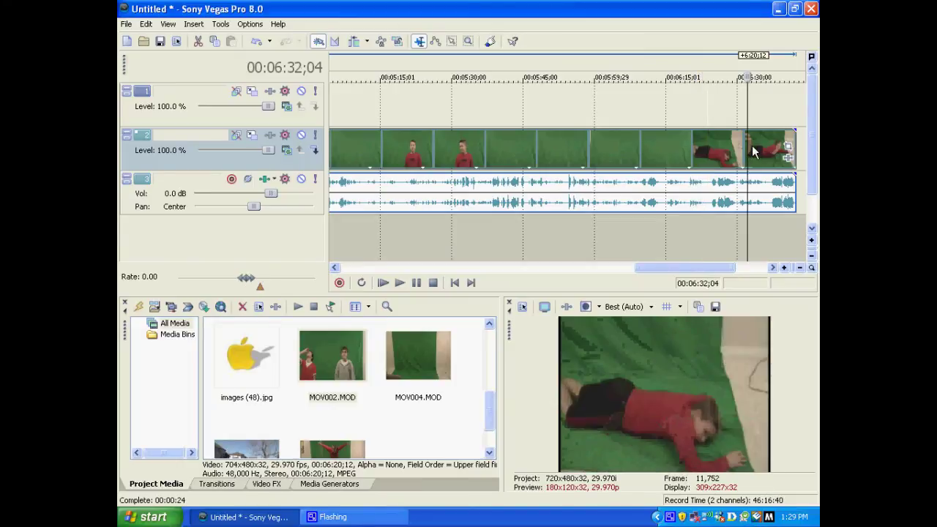
click(747, 152)
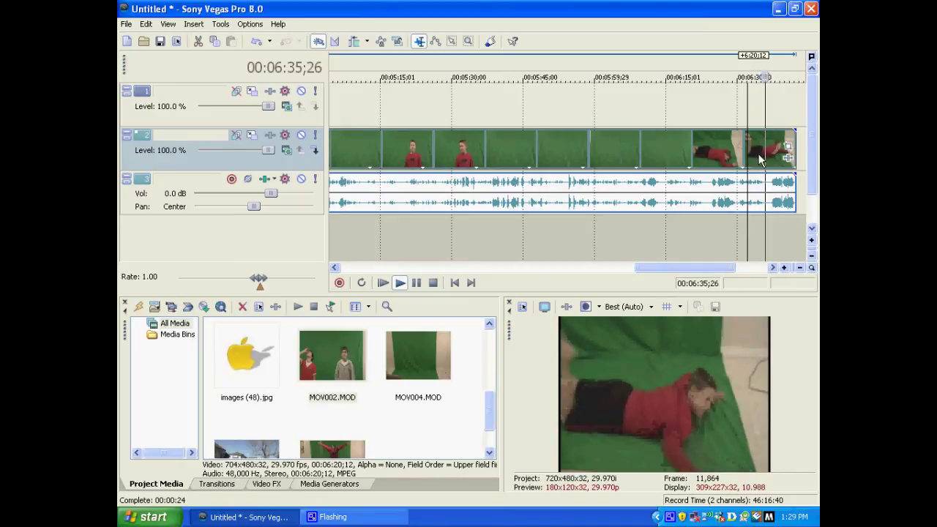
Step: Split the MOV002.MOD clip at 00:06:37;20 and delete everything before the split
click(772, 151)
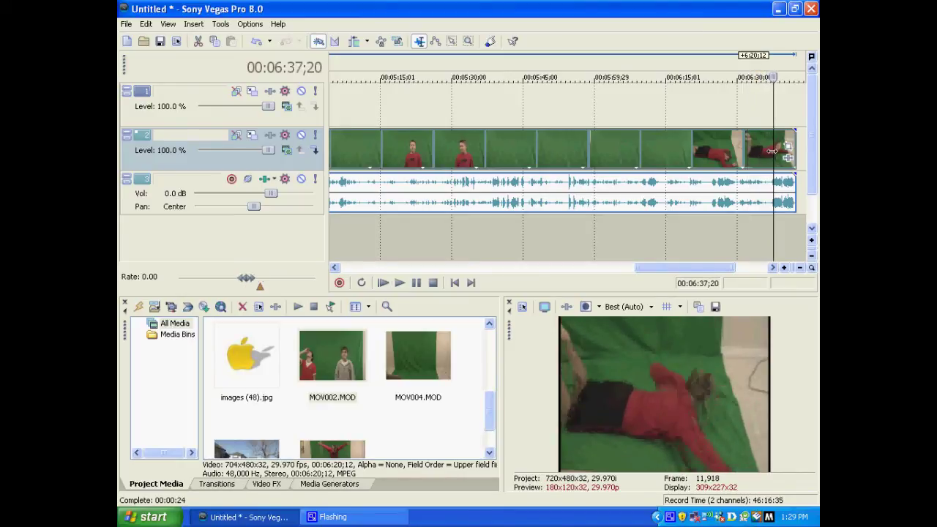
key(s)
click(730, 147)
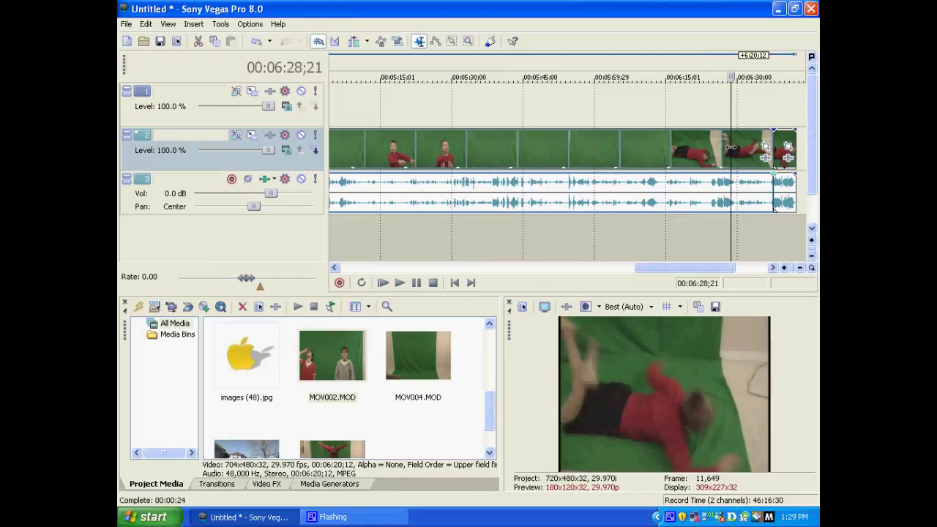
key(Delete)
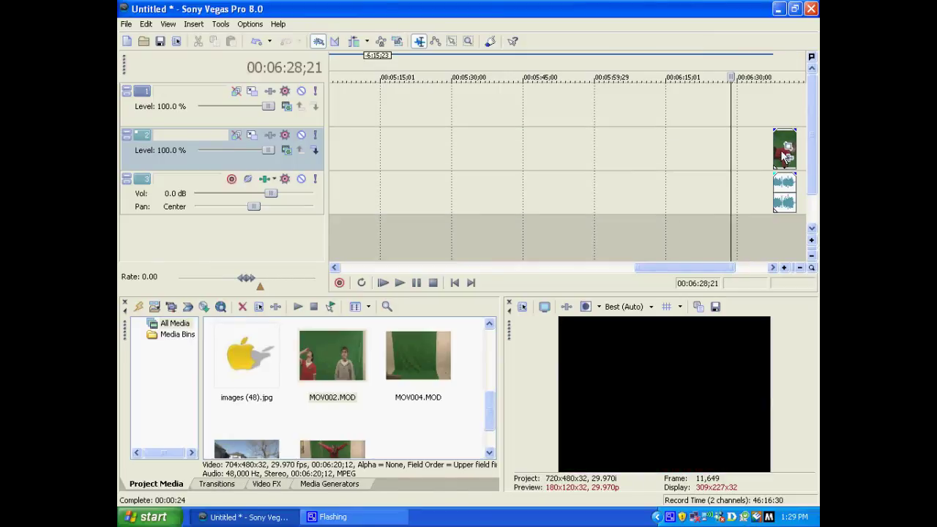
Step: Separate the remaining MOV002.MOD piece's video from its audio and delete the video
click(781, 152)
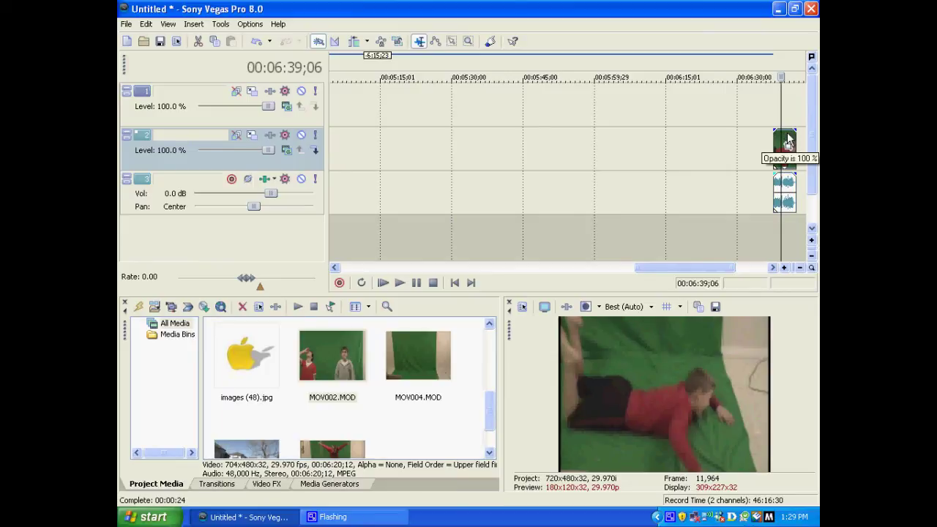
drag(788, 144, 702, 145)
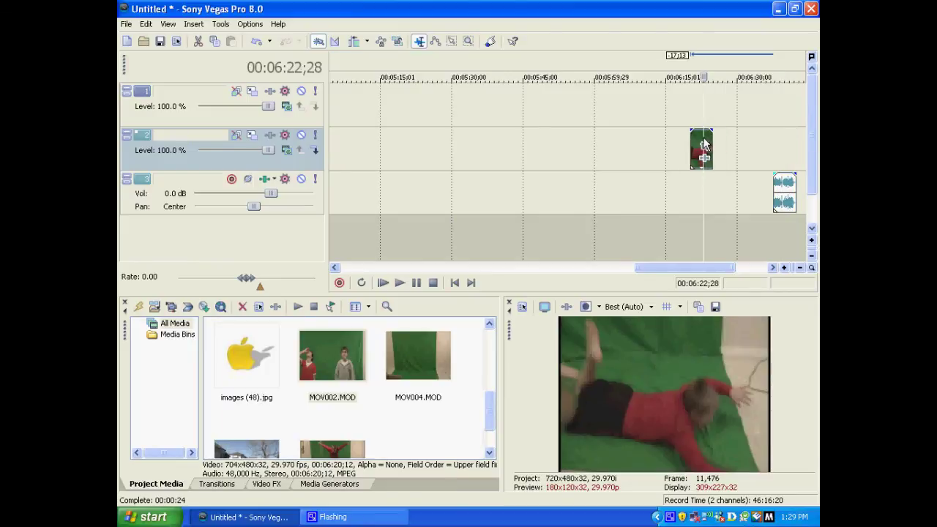
key(Delete)
Step: Move the remaining MOV002.MOD audio to the start of track 3 and play the sequence from the beginning
drag(775, 192, 361, 189)
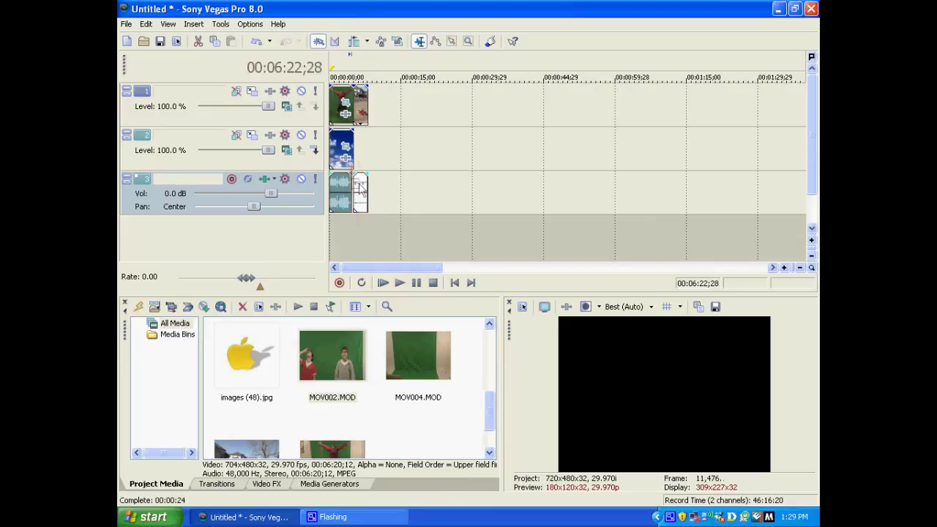
click(335, 144)
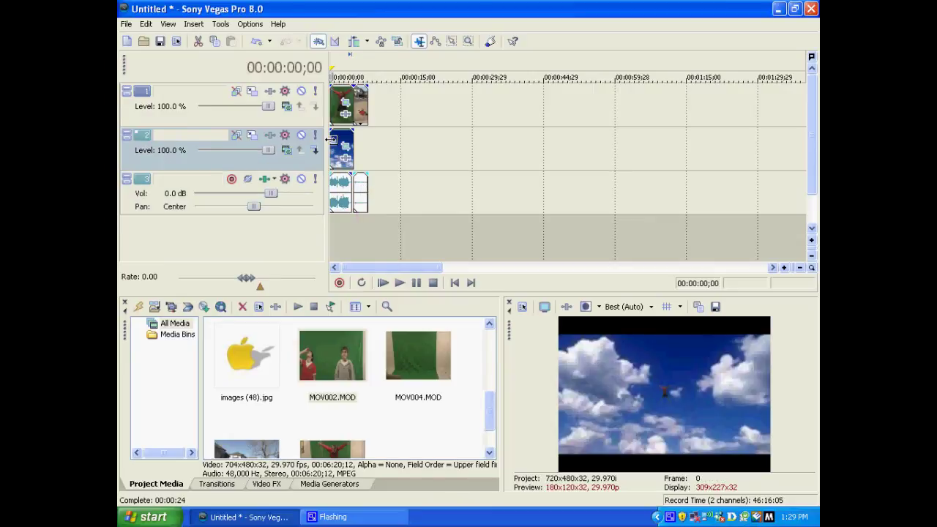
key(space)
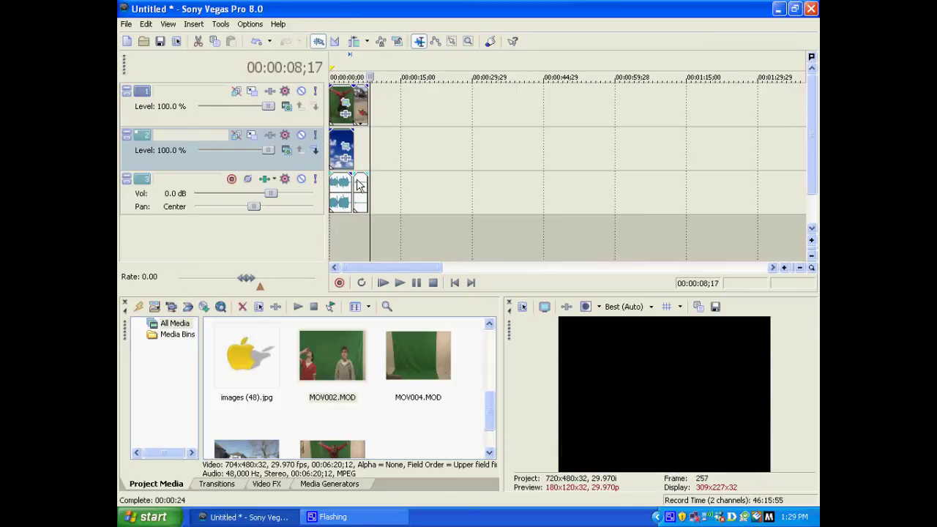
Step: Shift the jump clip earlier to start at 00:00:04;19 and trim the photo and sky background to end there
drag(358, 184, 354, 184)
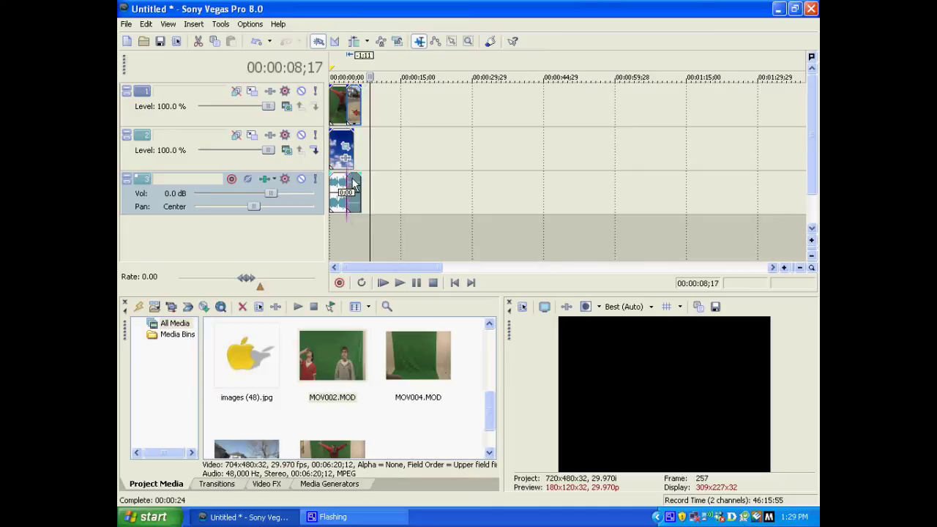
click(353, 178)
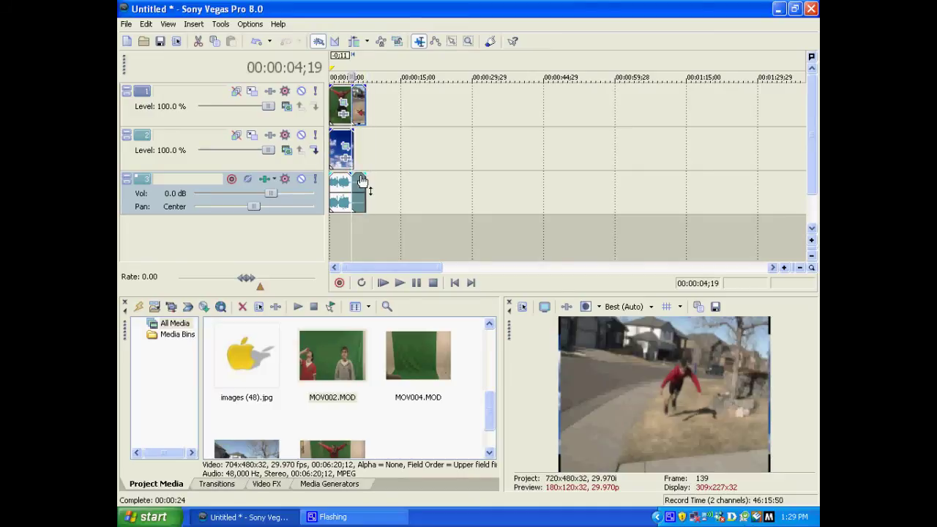
click(349, 139)
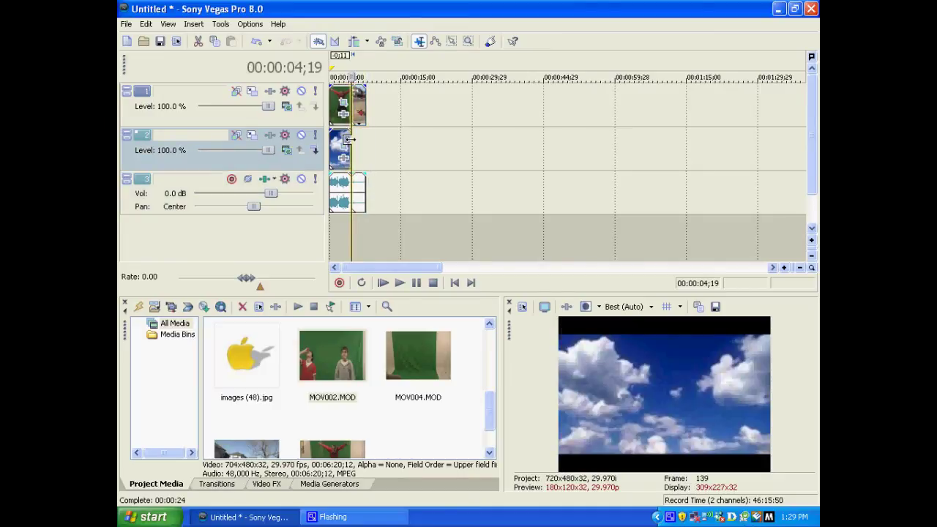
click(338, 145)
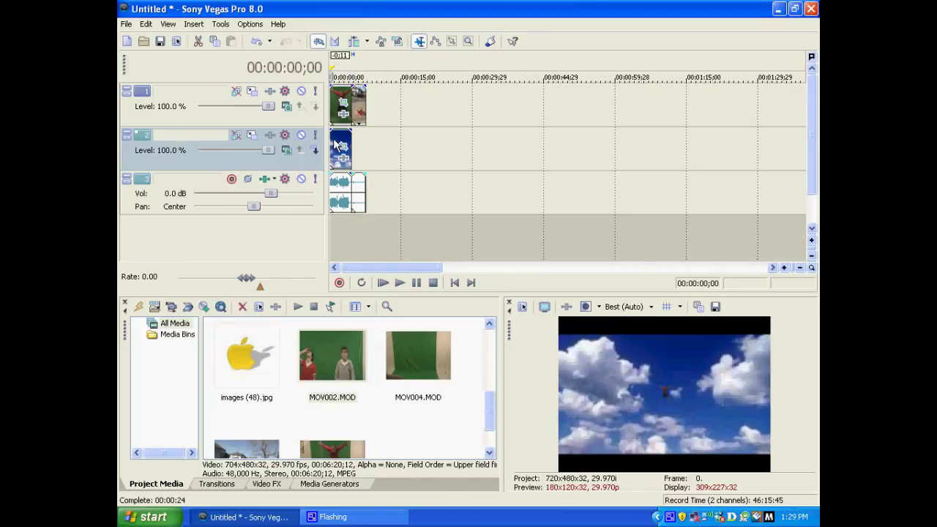